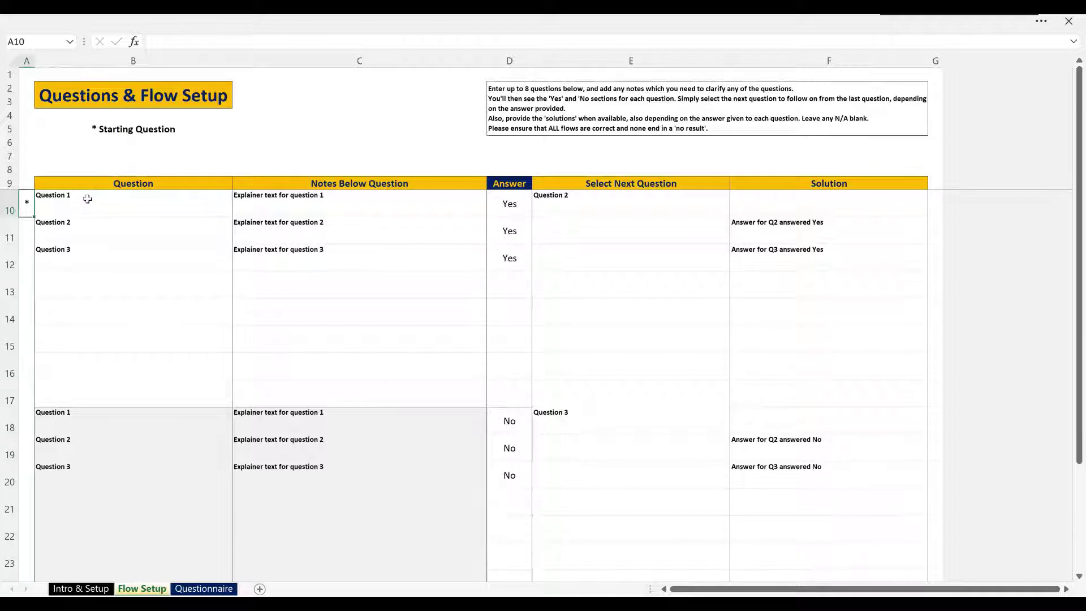
Examine the question entry range B10:B17 and the matching explainer notes in C10:C17.
drag(90, 202, 339, 202)
click(185, 202)
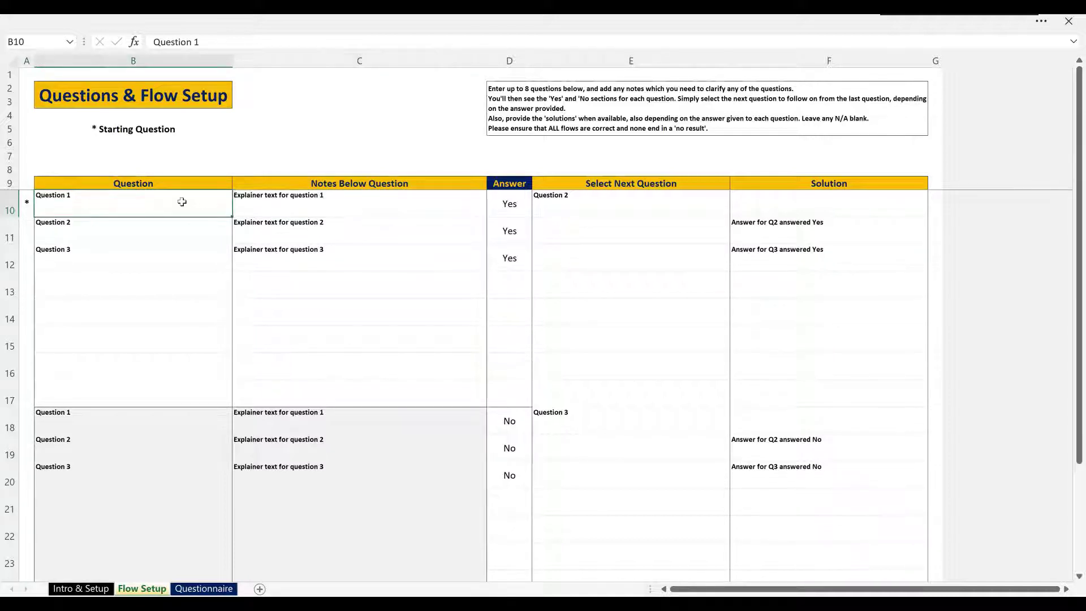
drag(139, 219, 139, 398)
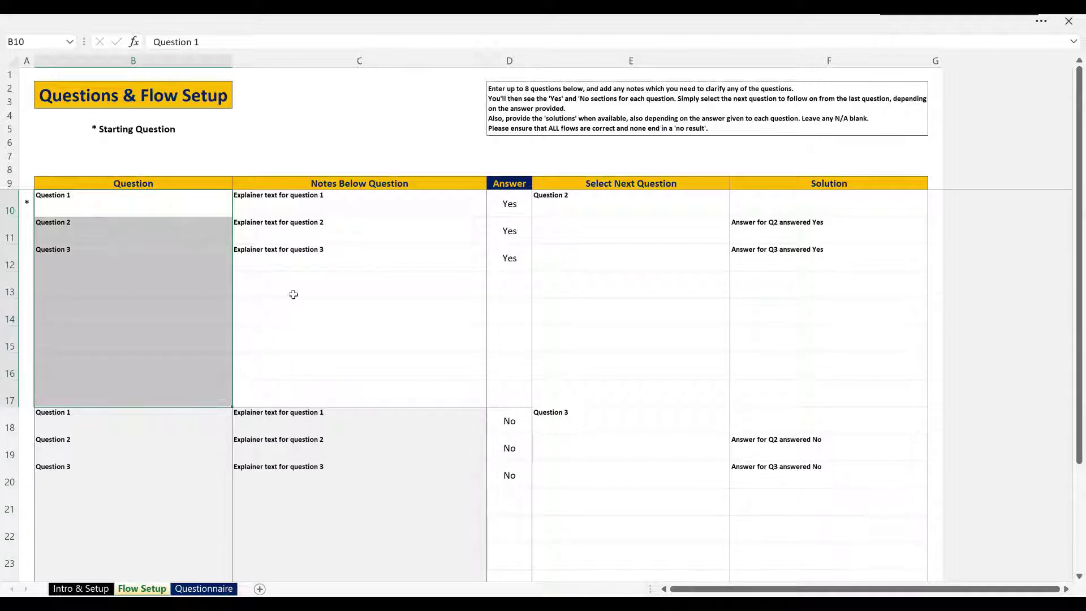
click(320, 209)
drag(320, 209, 323, 392)
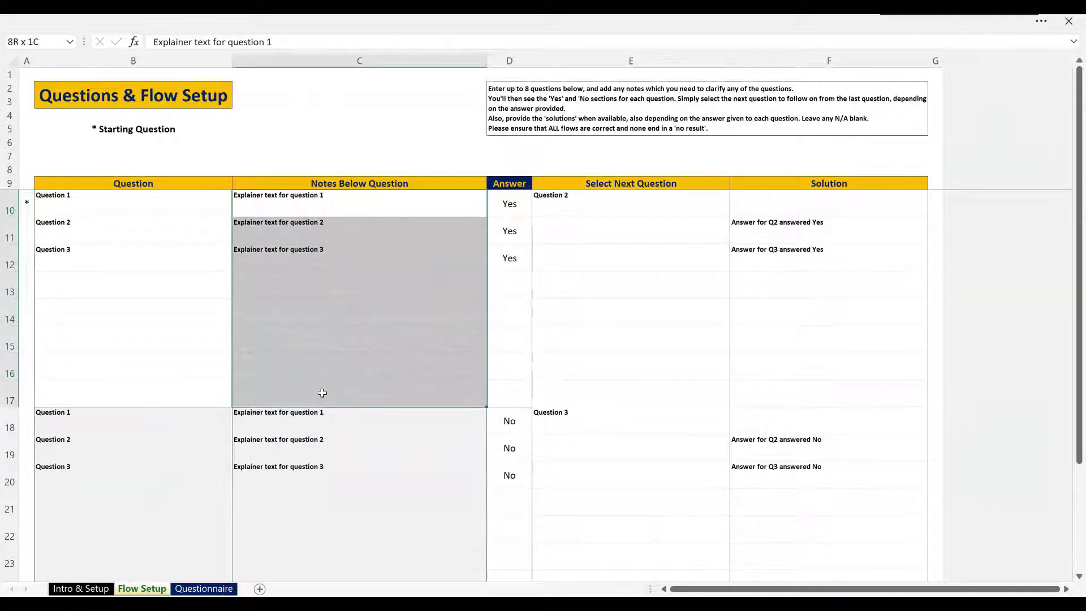
click(149, 205)
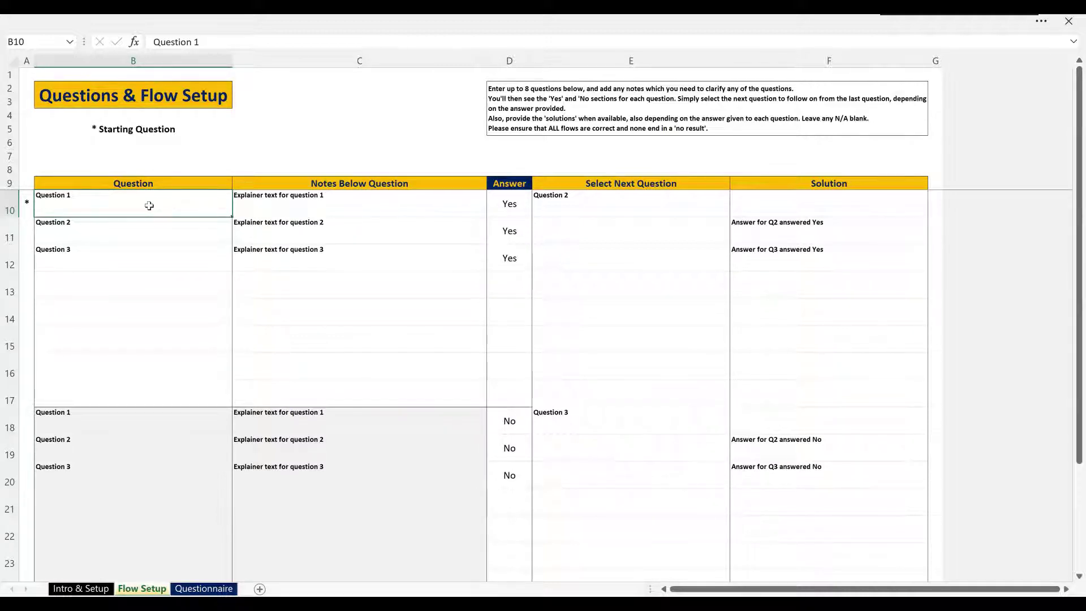
click(273, 210)
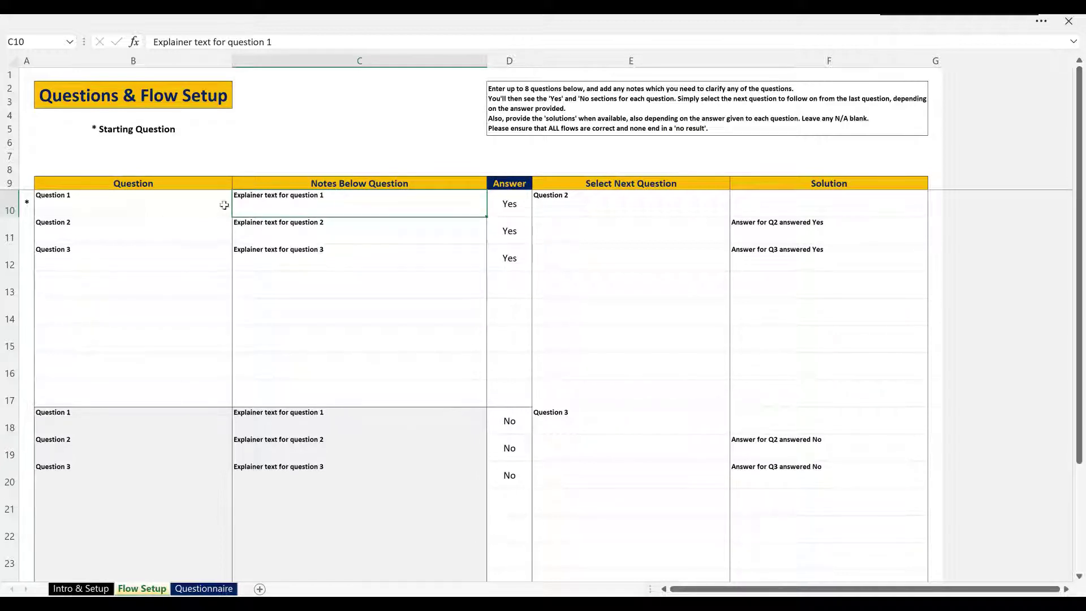
click(179, 209)
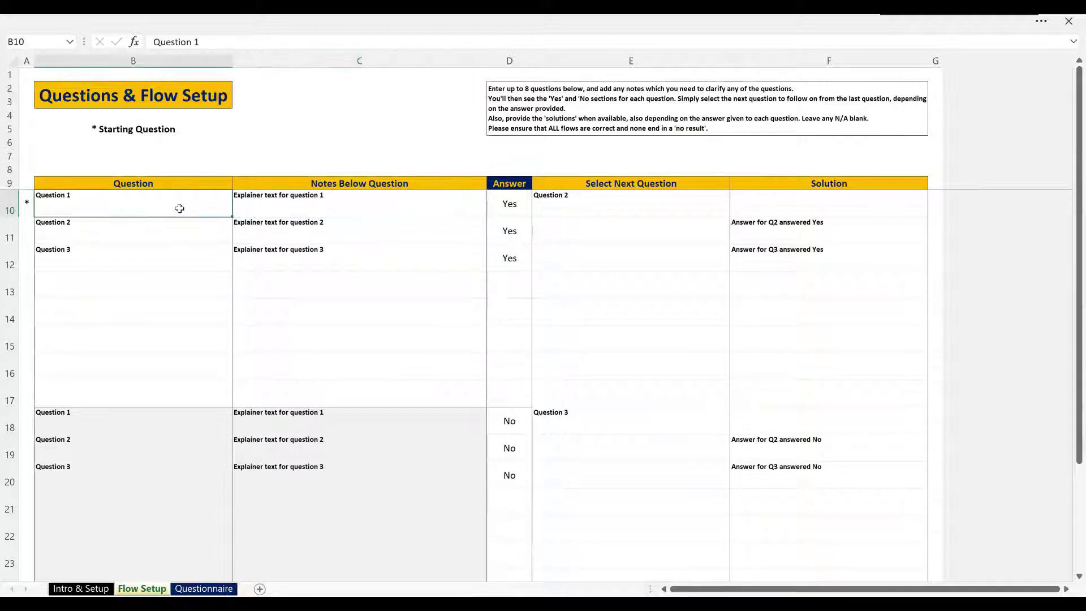
click(282, 203)
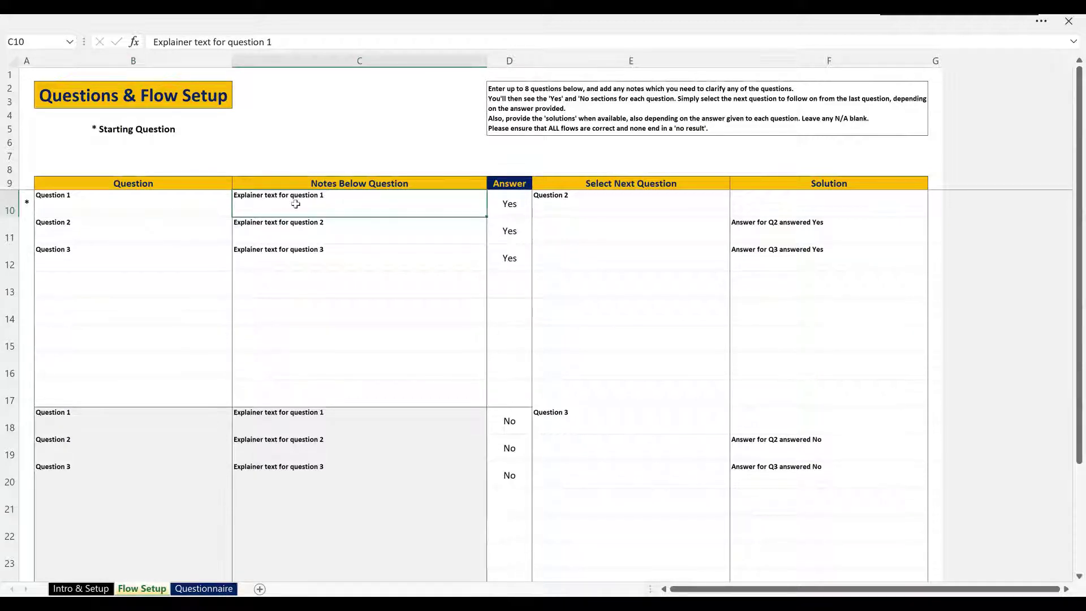
click(206, 208)
click(283, 209)
Step through the question cells one by one from B10 down to B17.
click(126, 210)
click(127, 229)
click(128, 257)
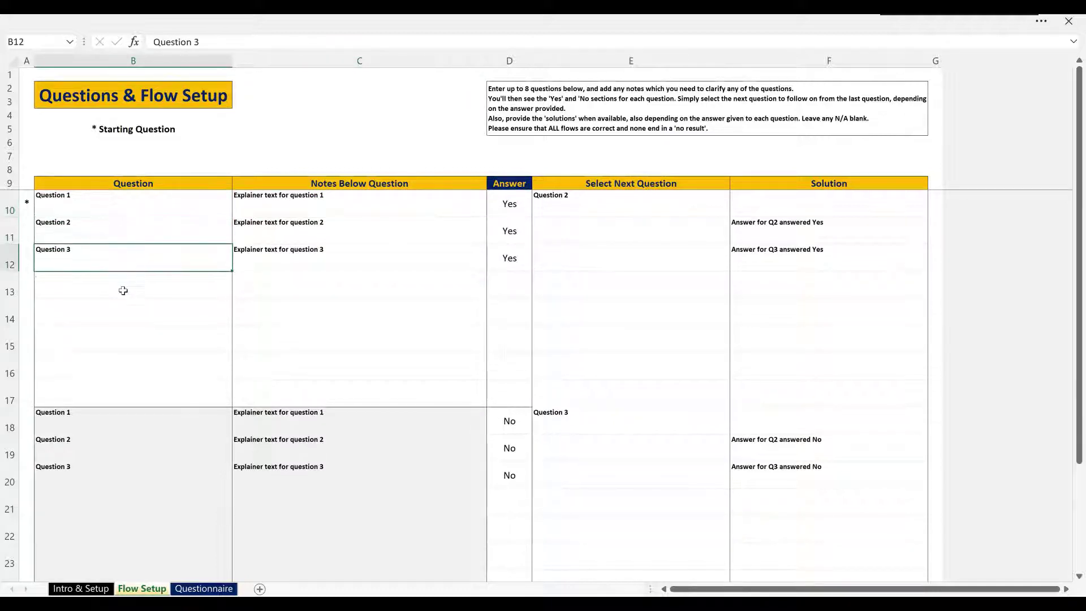
click(125, 290)
click(126, 313)
click(128, 344)
click(129, 373)
click(129, 390)
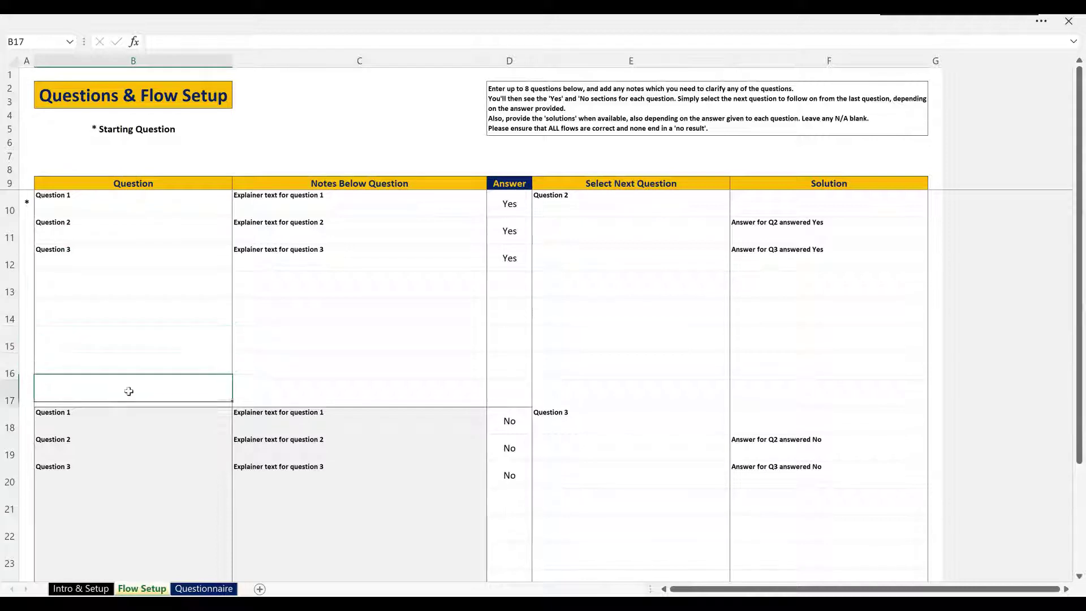
Examine the repeated questions and notes in the No section and compare the Yes and No entries in the Answer column.
drag(186, 419, 178, 497)
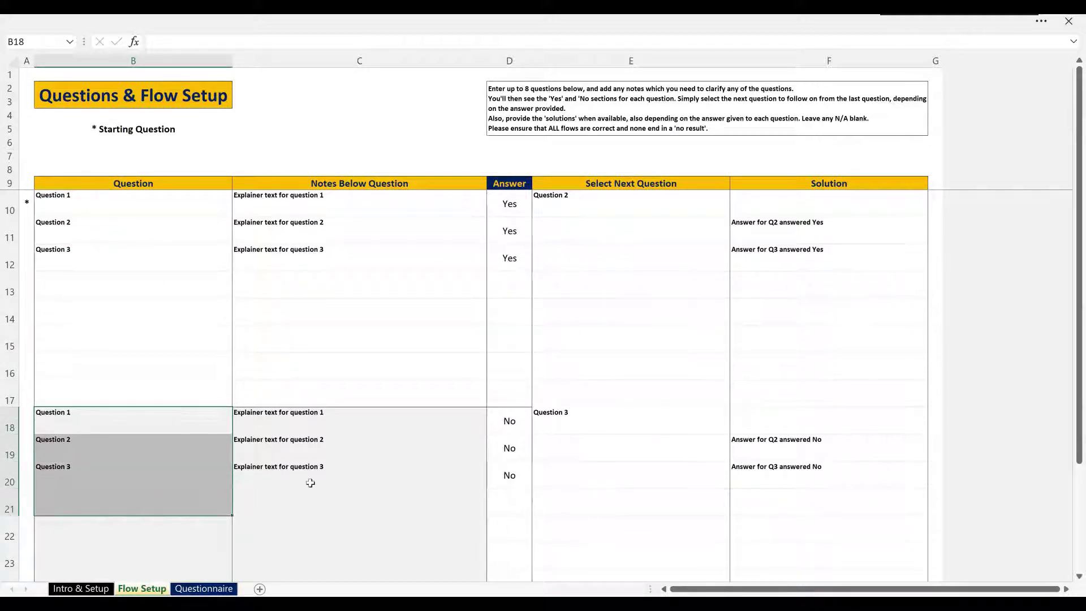
drag(213, 417, 270, 475)
click(275, 468)
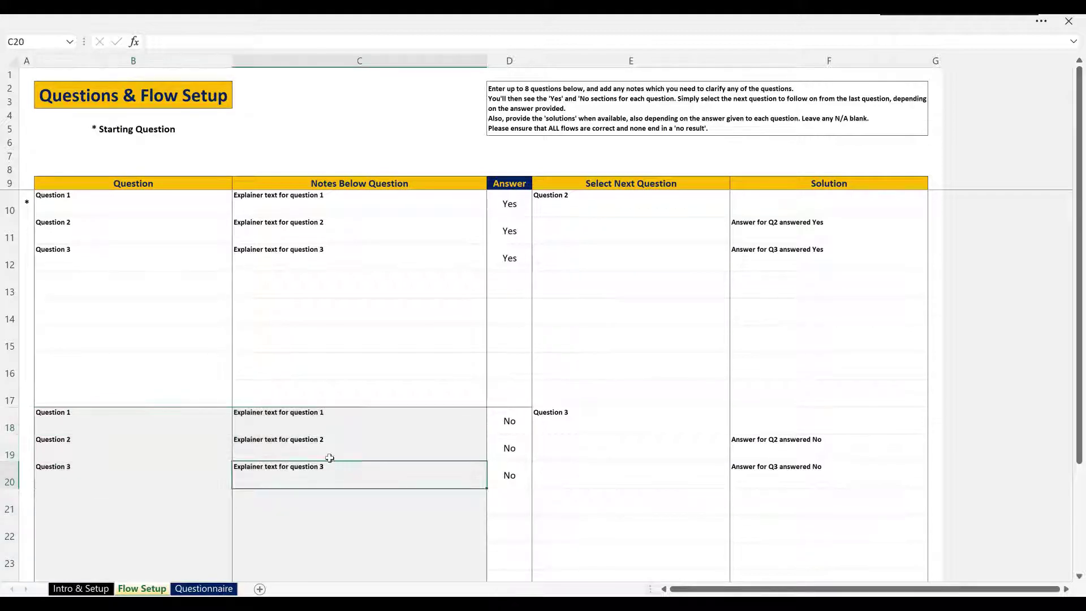
click(510, 431)
drag(510, 438, 508, 535)
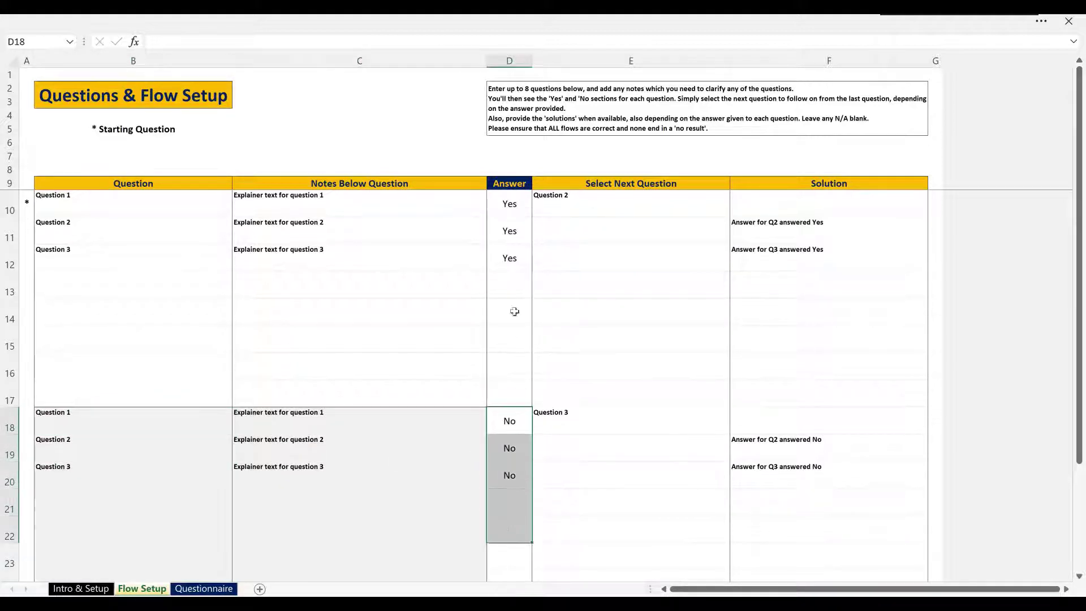
drag(508, 209, 511, 316)
click(511, 182)
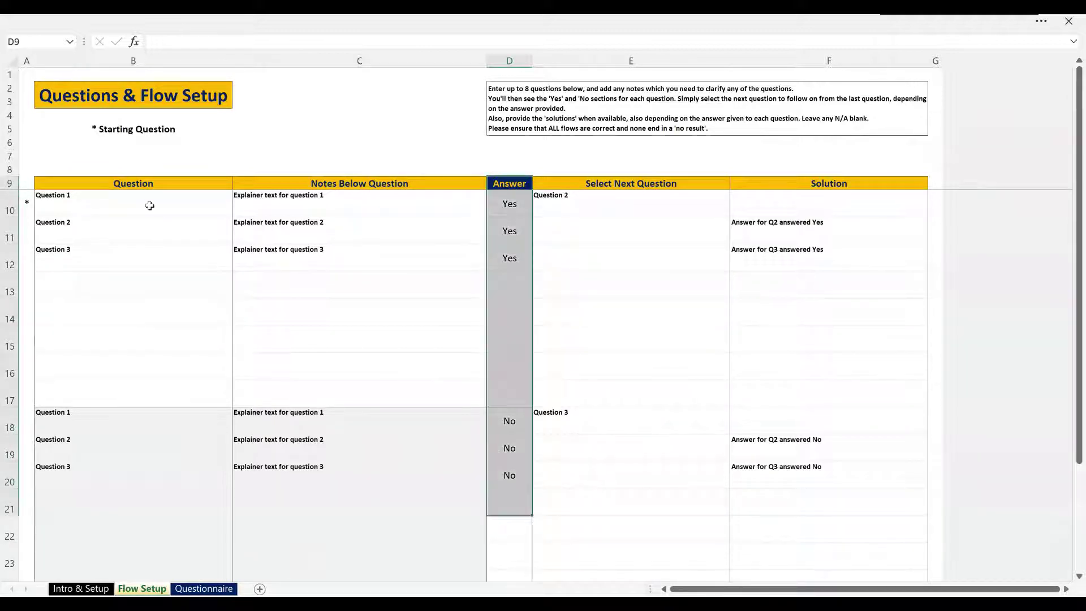
drag(150, 206, 156, 400)
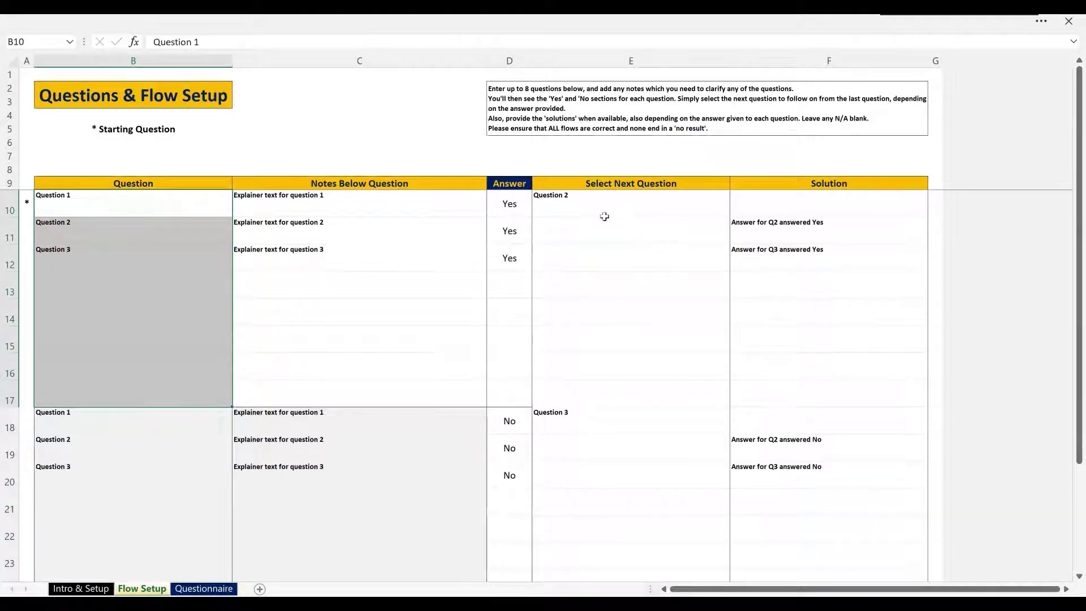
Clear the next question for Question 1 answered Yes in cell E10.
click(584, 202)
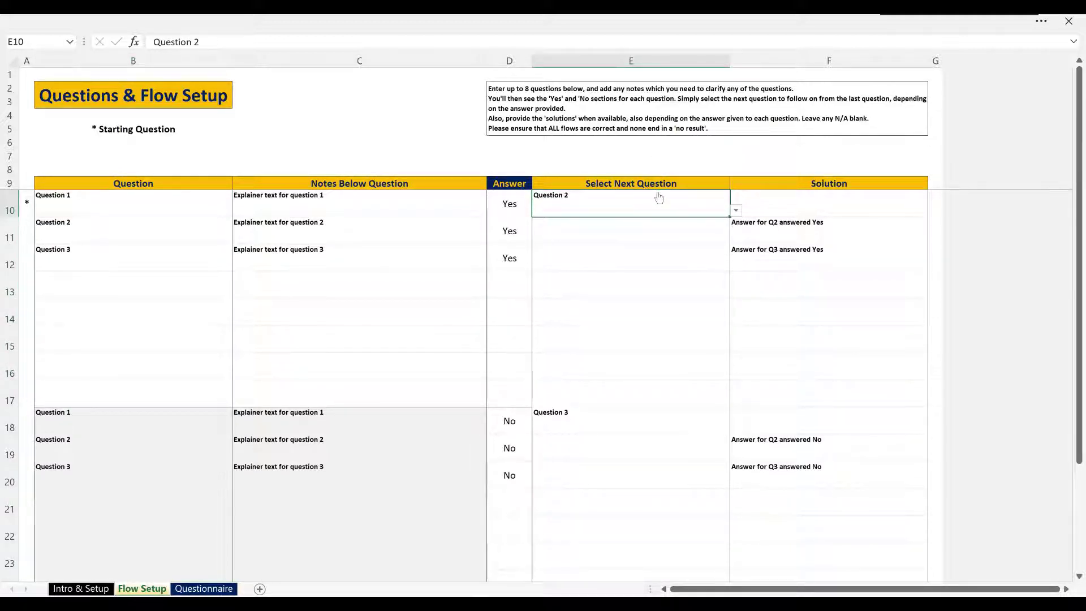
key(BackSpace)
key(Return)
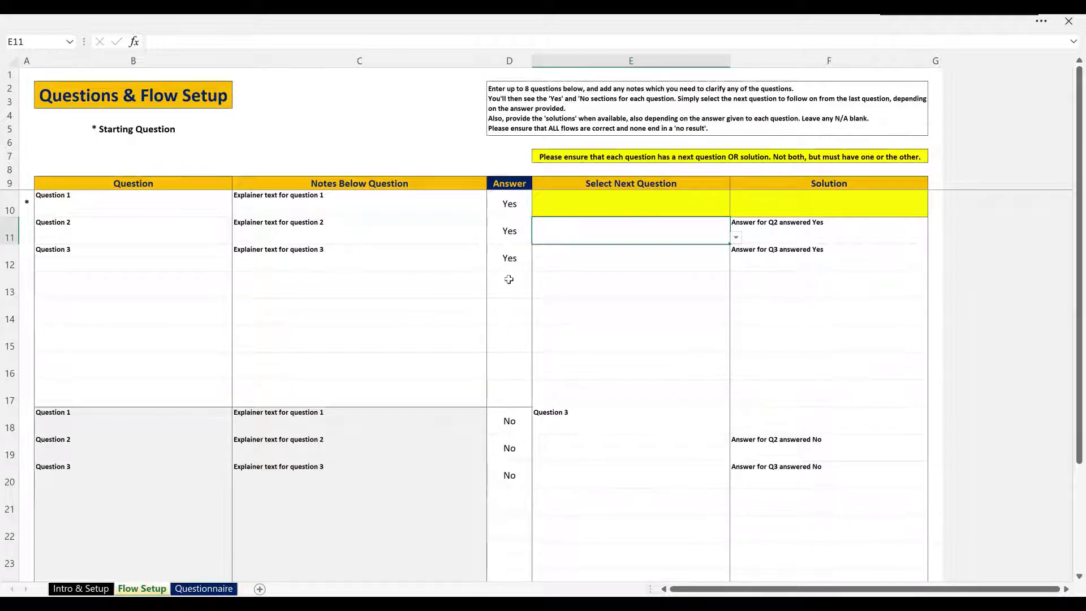
Choose Question 2 as the next question for Question 1 answered Yes.
click(582, 208)
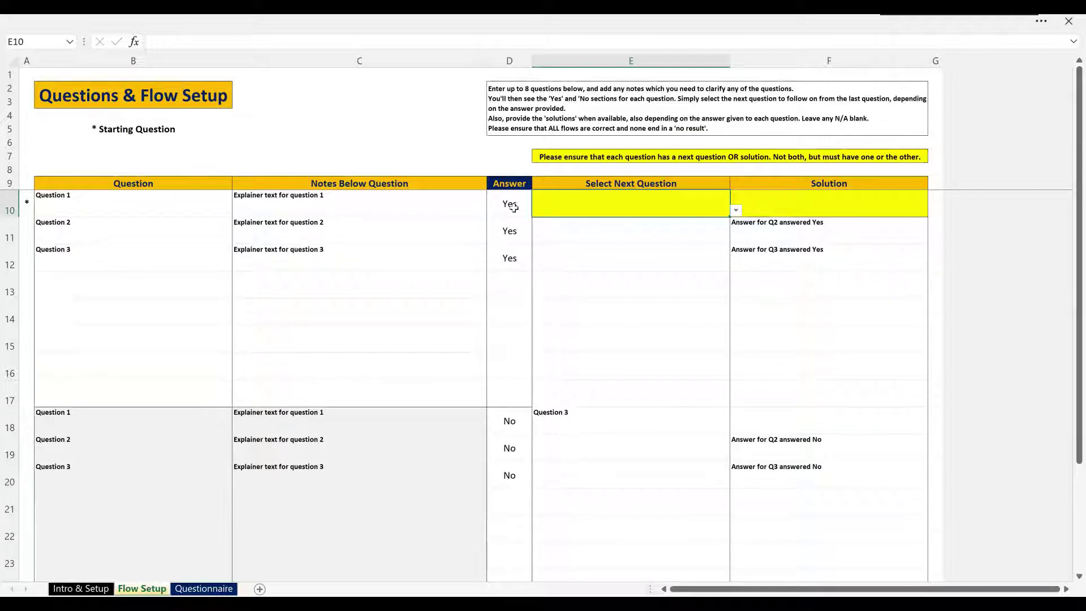
click(736, 211)
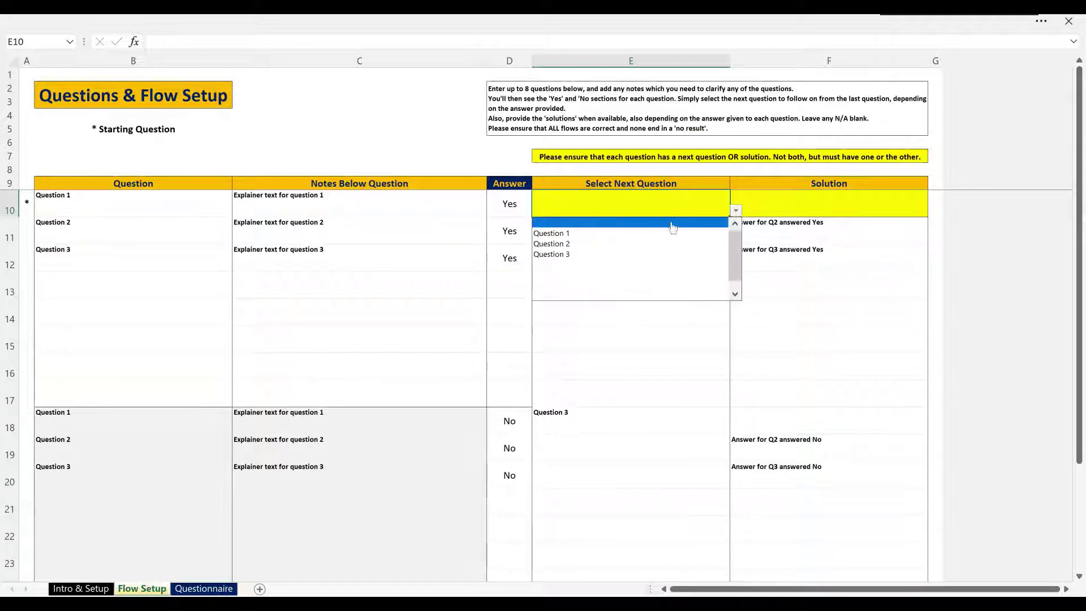
click(665, 242)
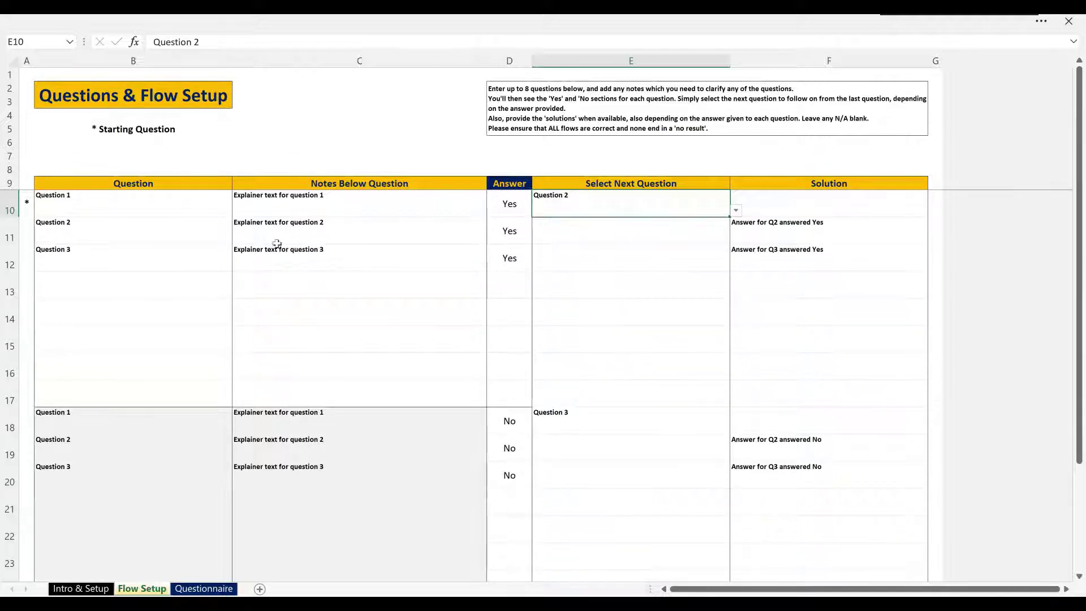
Review the next question for Question 1 answered No and the solutions for Questions 2 and 3 answered Yes.
click(558, 425)
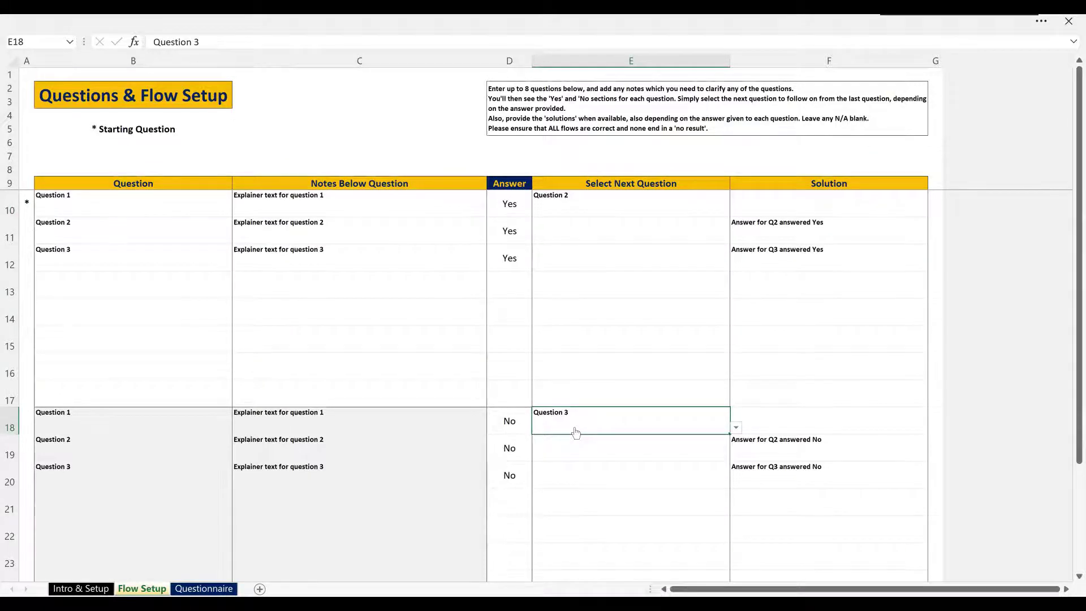
click(117, 225)
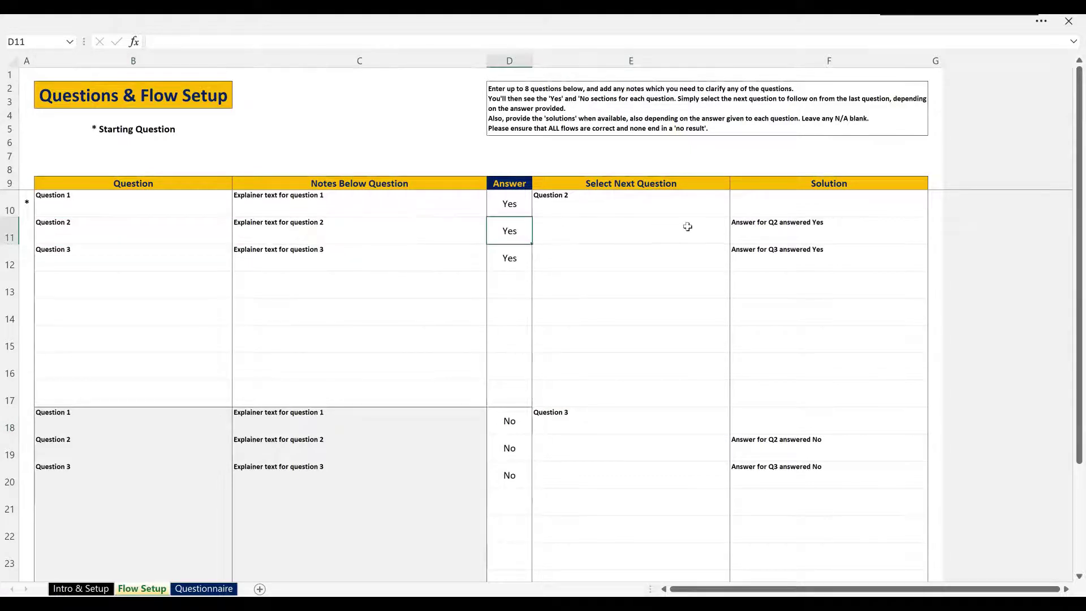
click(750, 227)
click(659, 227)
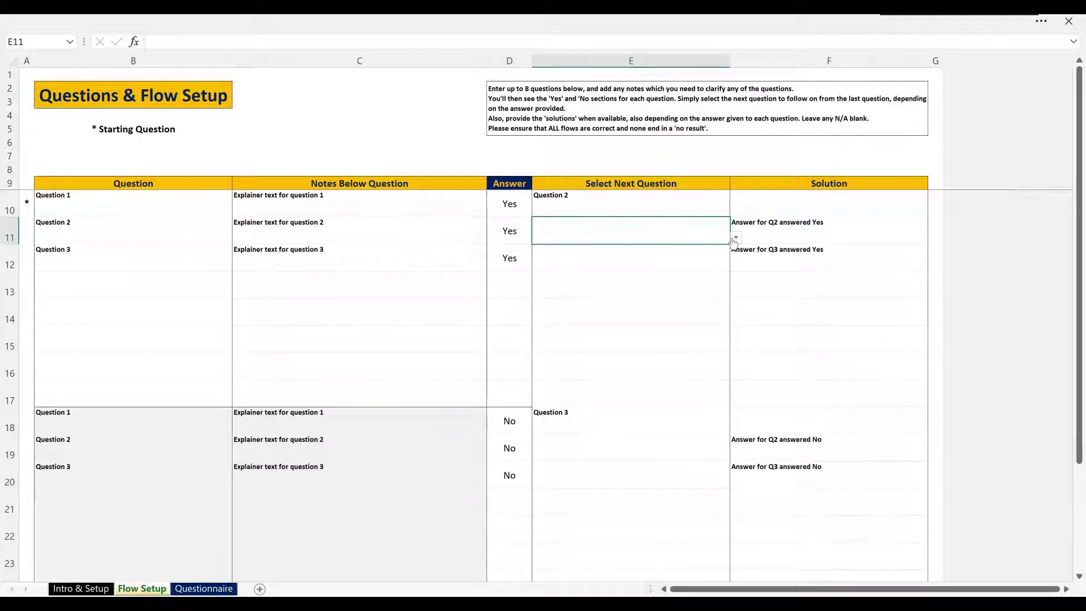
click(803, 230)
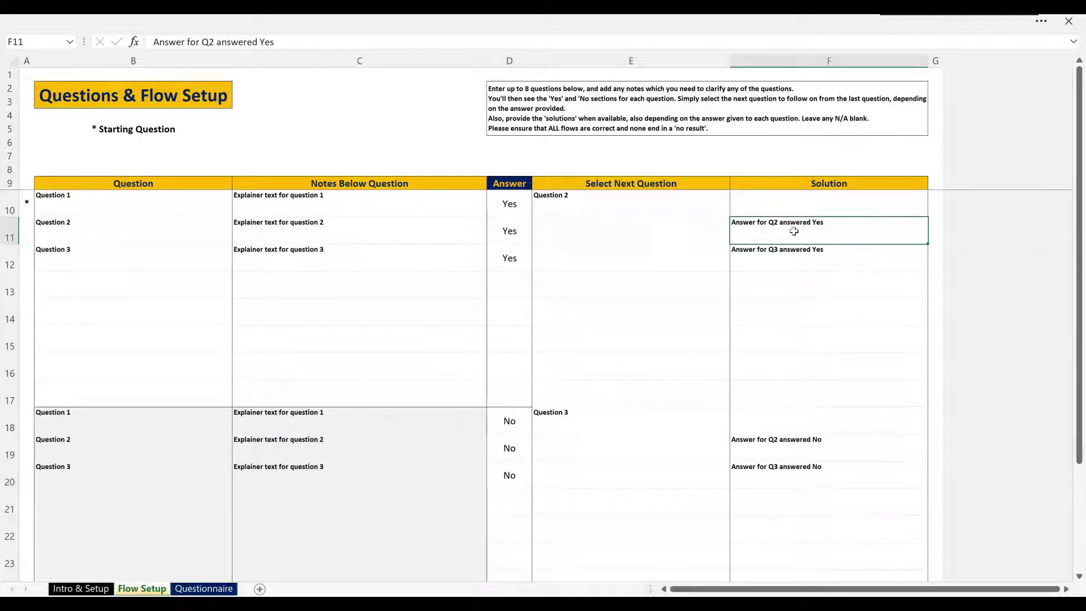
click(648, 249)
key(Right)
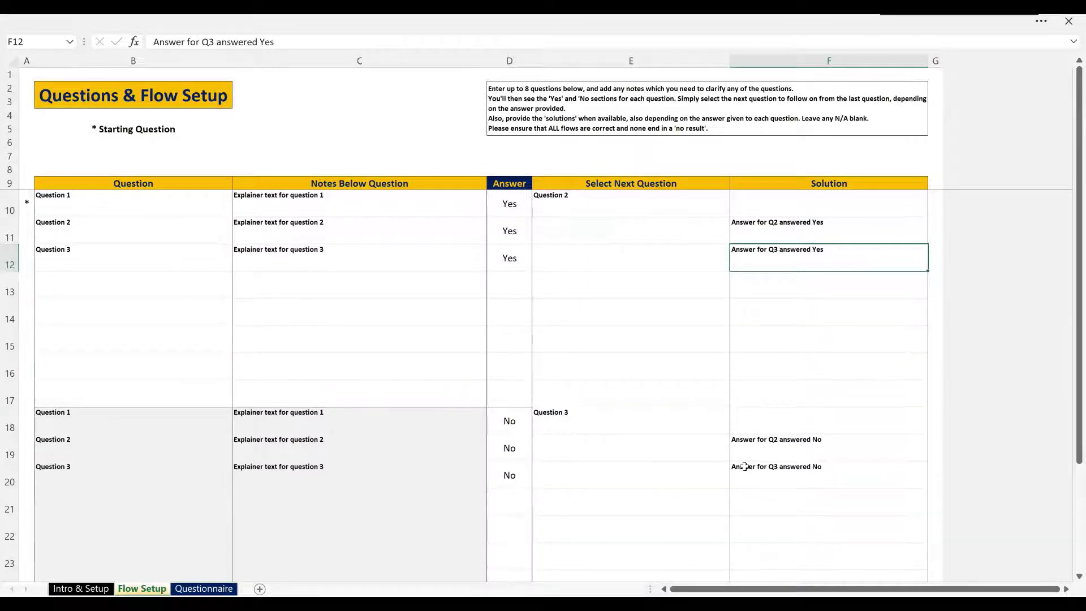
Compare the Select Next Question and Solution cells in the row for Question 1 answered Yes.
click(706, 223)
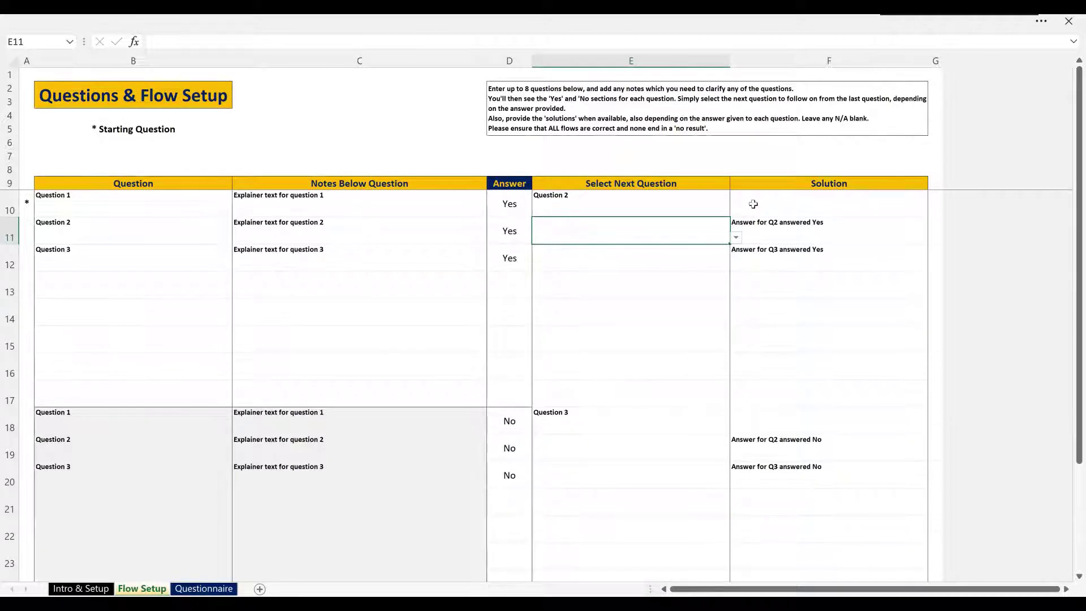
click(675, 207)
click(789, 207)
click(677, 207)
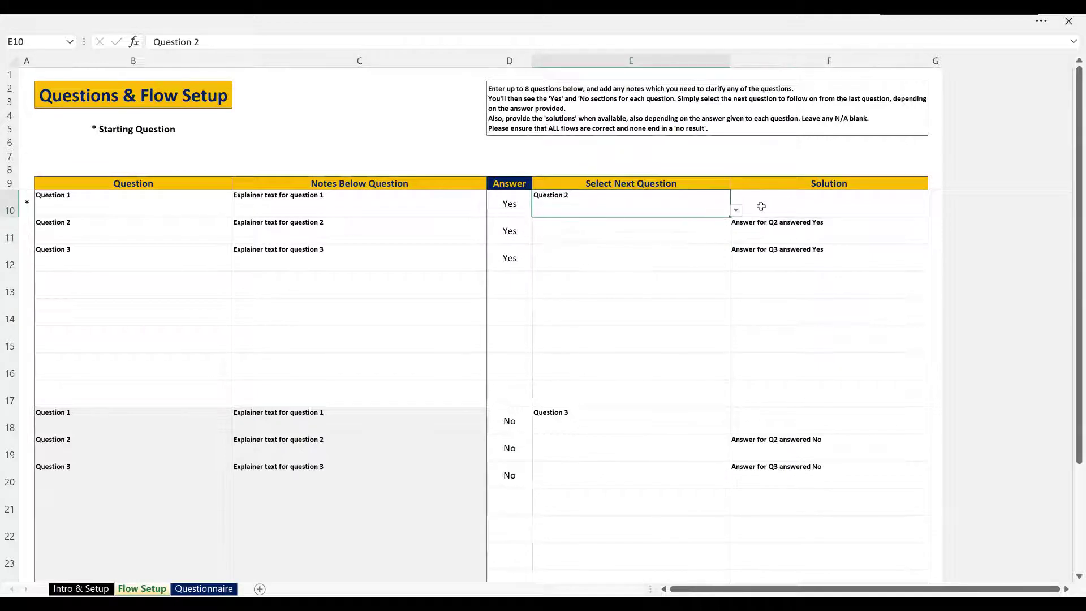
click(763, 206)
click(671, 207)
click(764, 207)
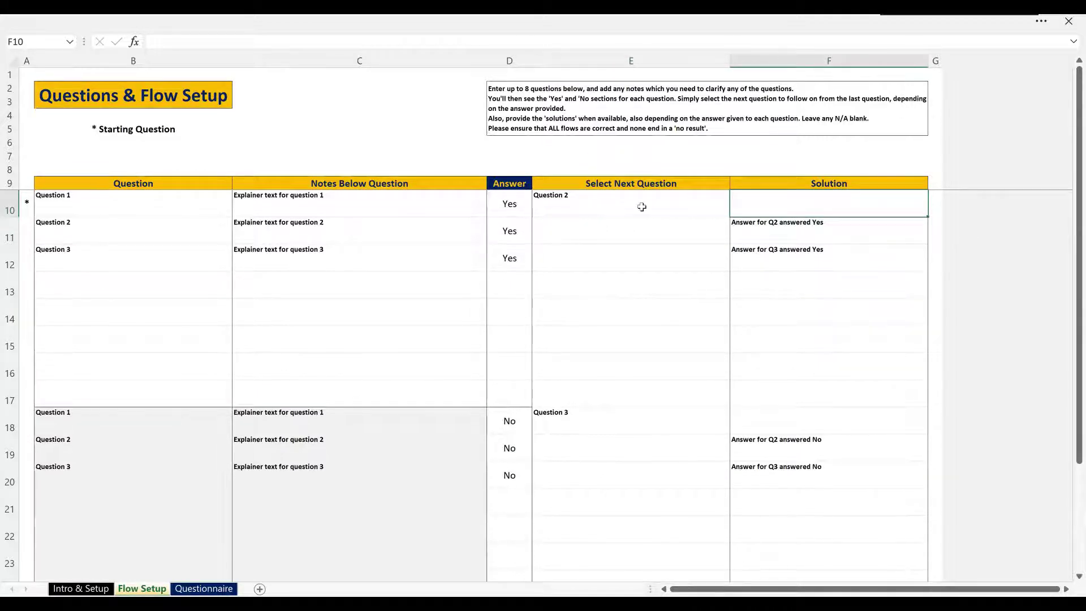
click(642, 207)
click(778, 207)
click(675, 207)
click(786, 206)
click(635, 210)
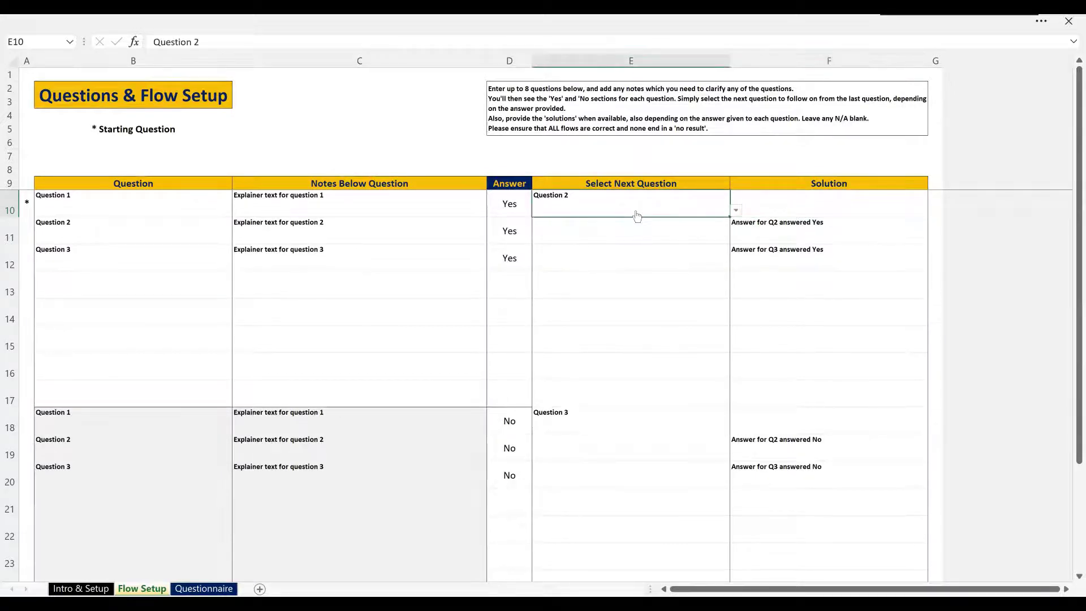
click(805, 207)
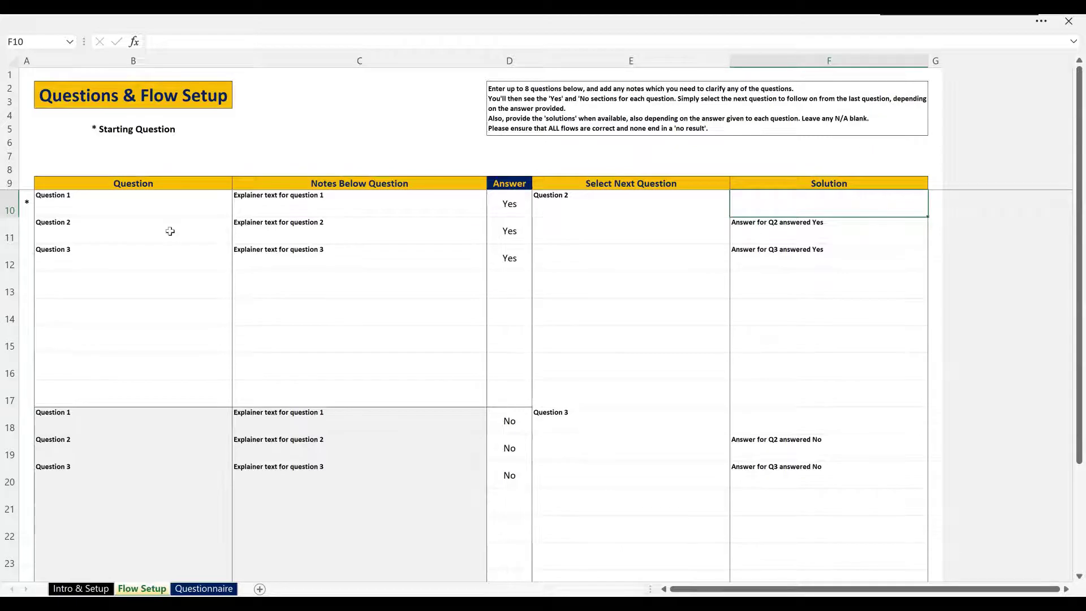
Review how the entered questions, their answers, the next-question choices and the solutions relate across the flow table.
click(135, 230)
click(508, 231)
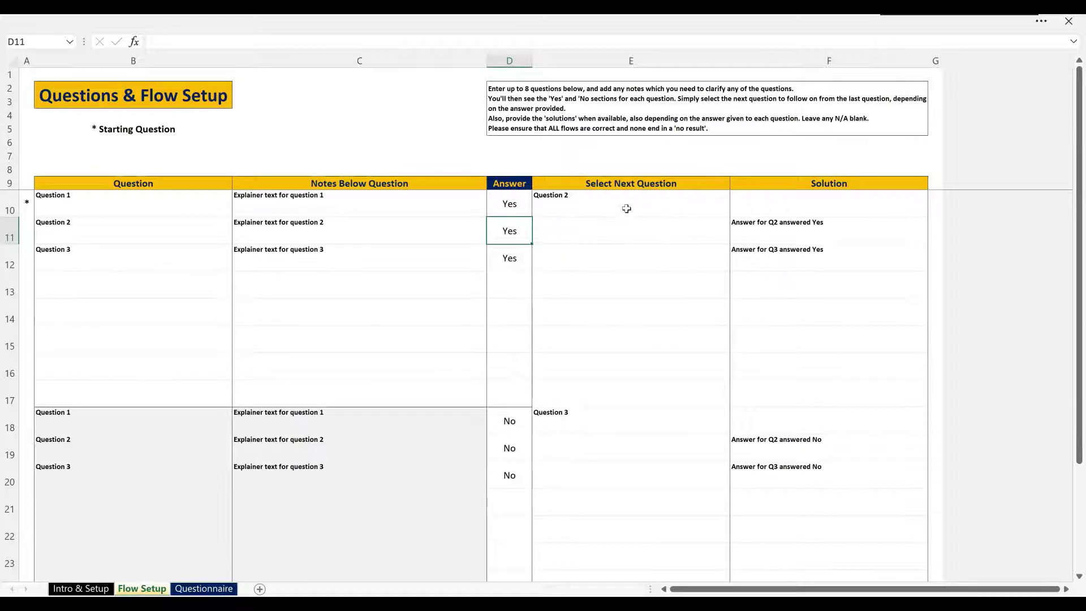
drag(626, 209, 643, 520)
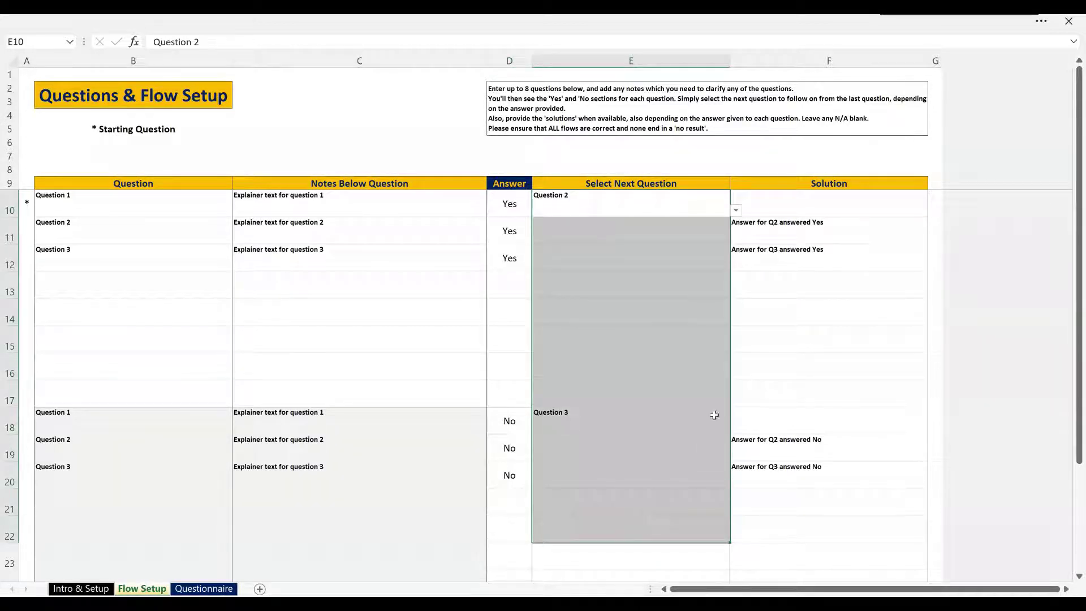
click(784, 388)
drag(159, 215, 152, 394)
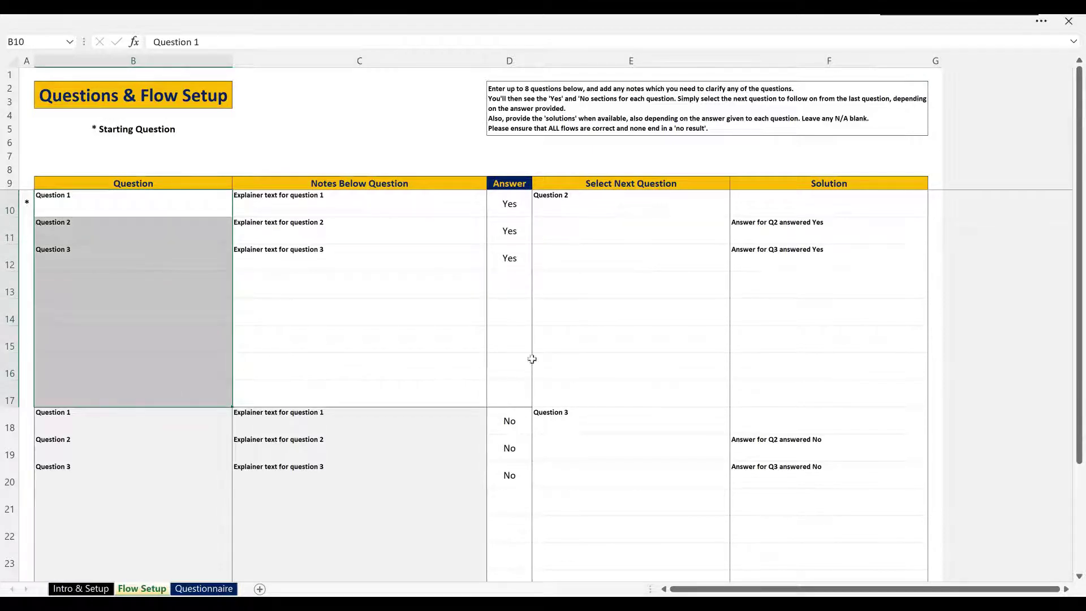
click(603, 342)
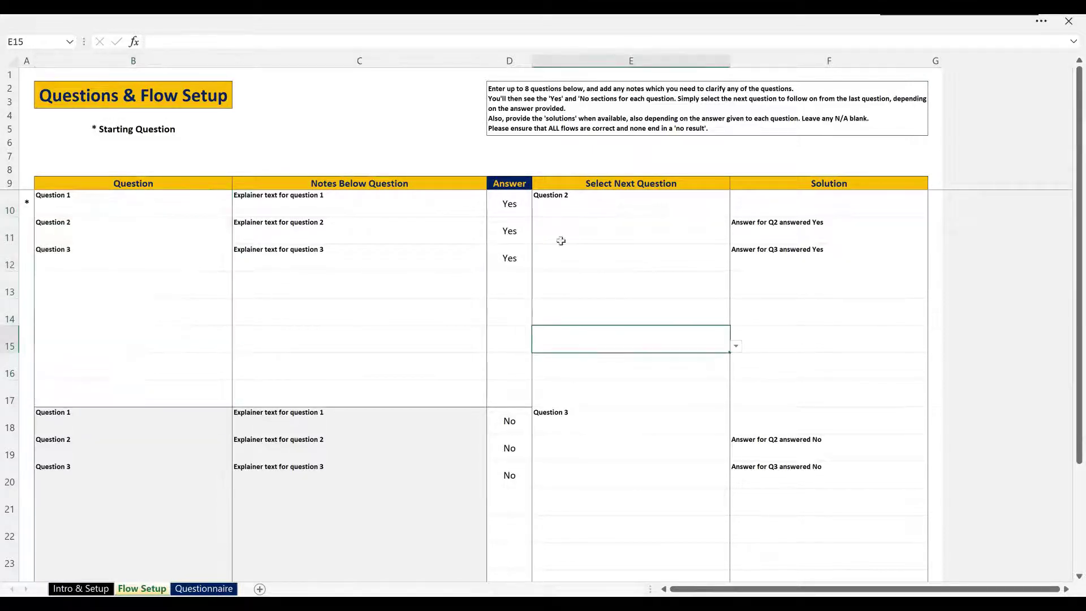
drag(601, 212, 676, 203)
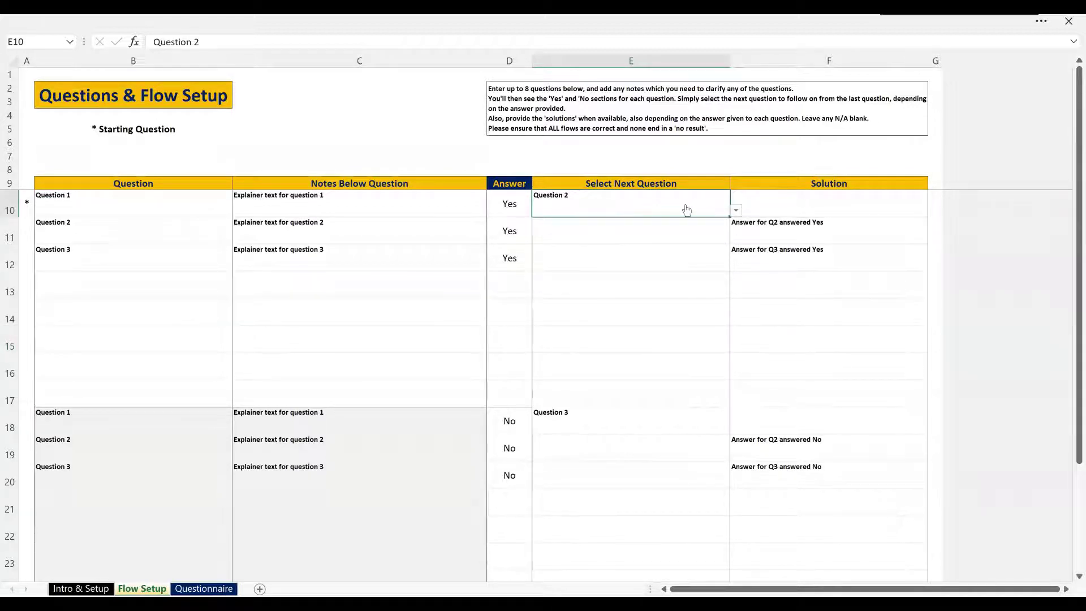
click(597, 243)
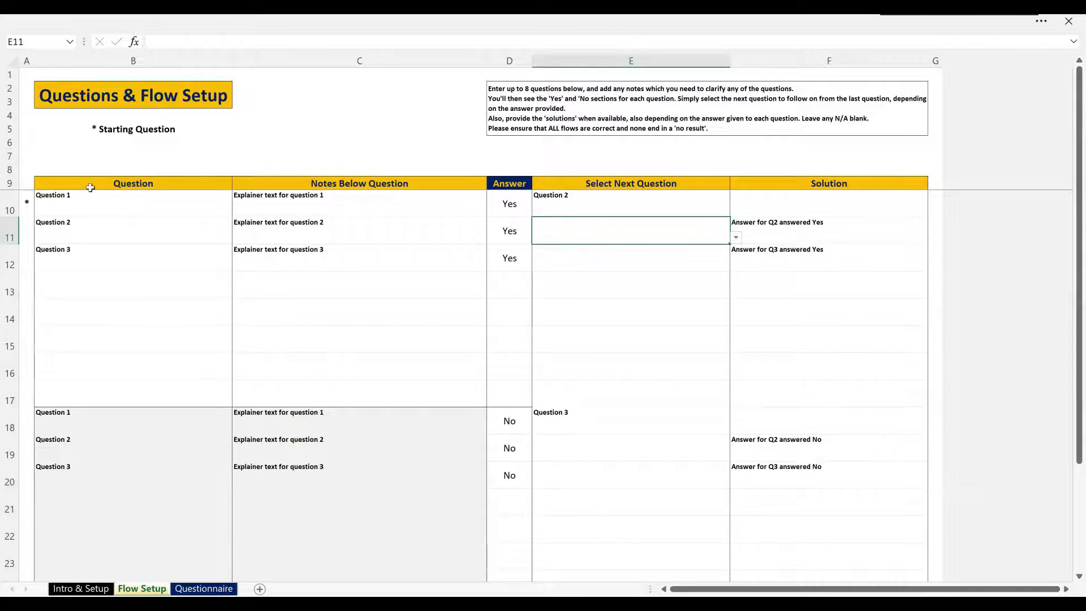
Examine the eight entry rows of the Question column in the flow table, beginning with the starting question.
click(27, 73)
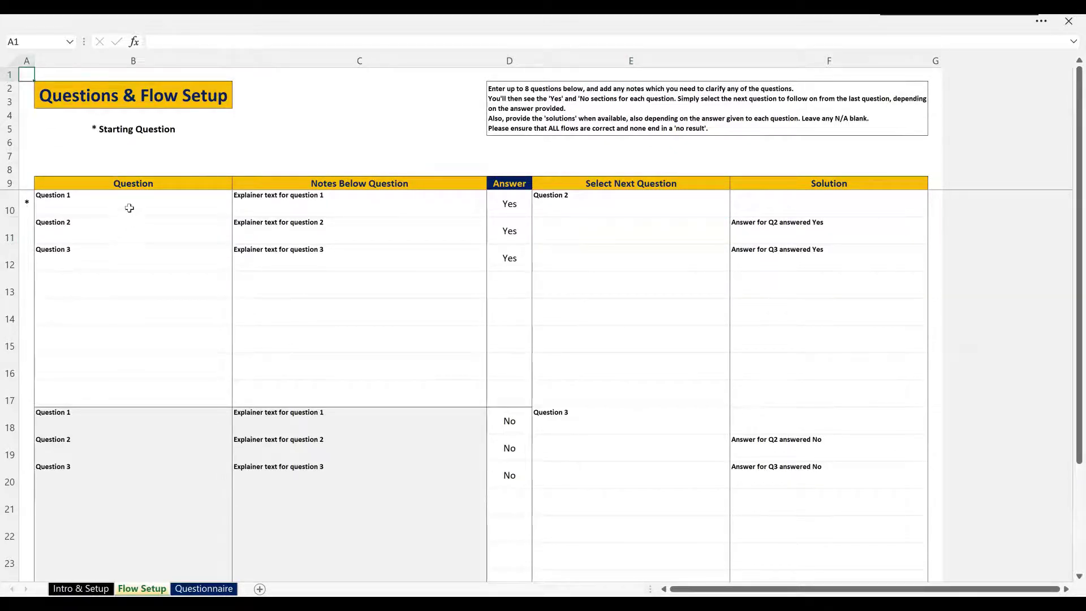
drag(130, 212, 134, 392)
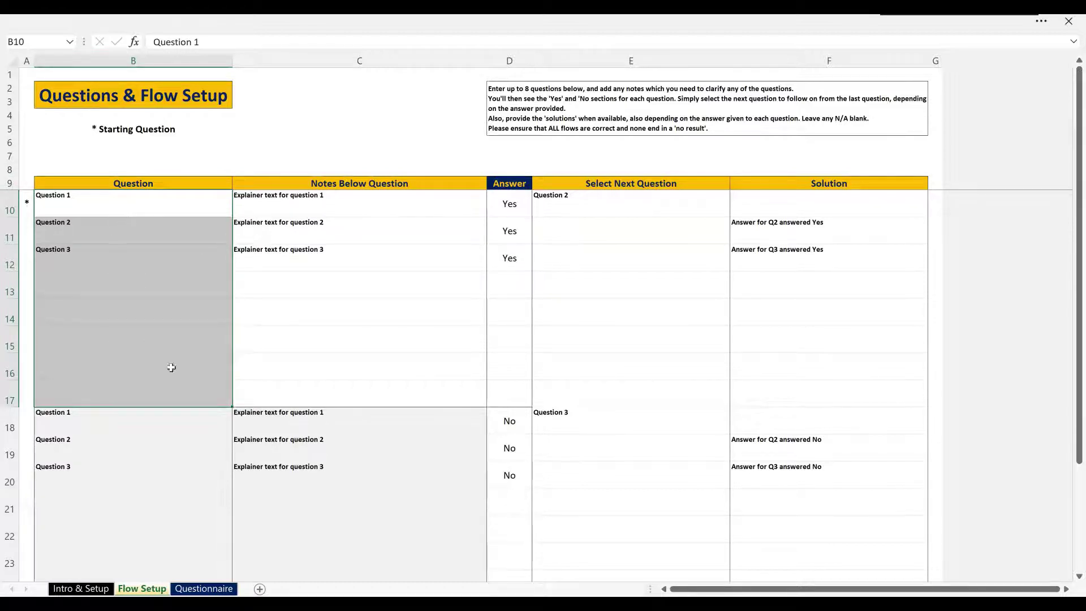
click(106, 225)
drag(104, 207, 108, 399)
click(27, 76)
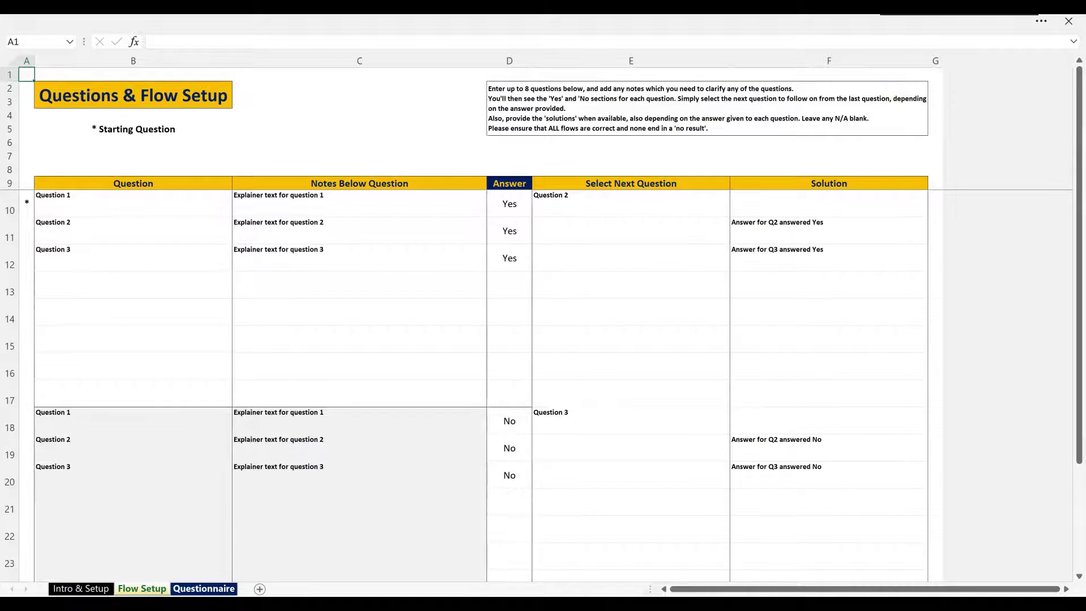
Check the answer options and explainer text of Question 1 in the Questionnaire sheet and answer it Yes.
click(204, 588)
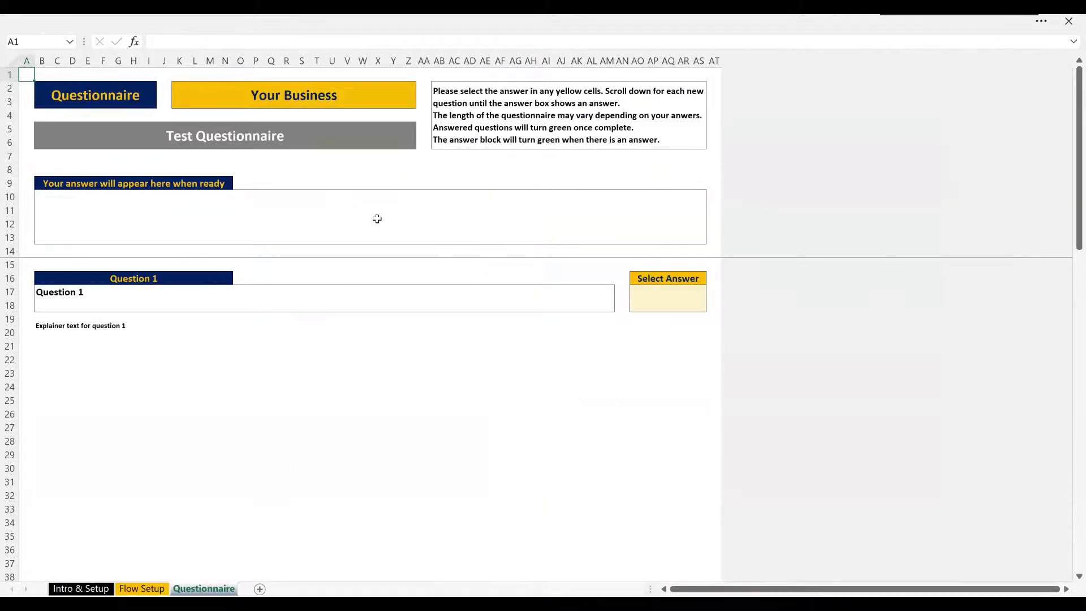
click(679, 300)
click(712, 292)
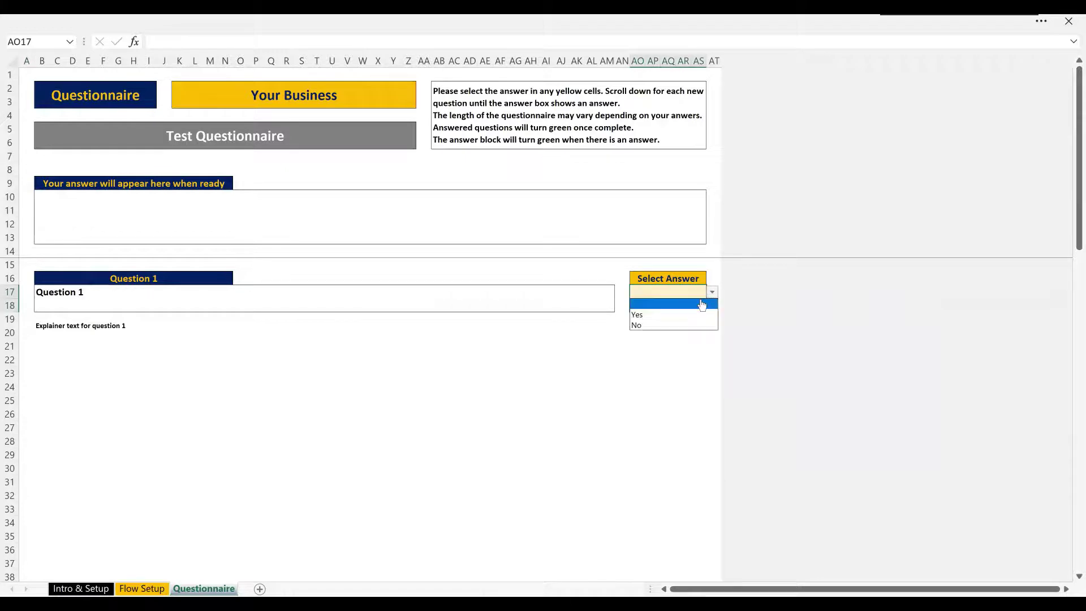
key(Escape)
click(94, 325)
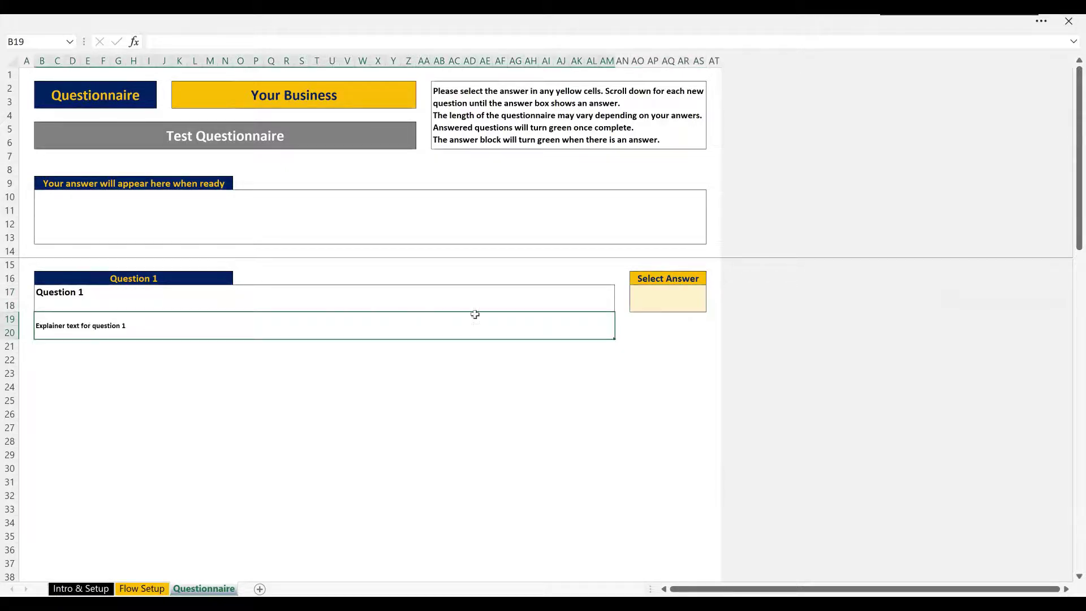
click(674, 297)
click(712, 291)
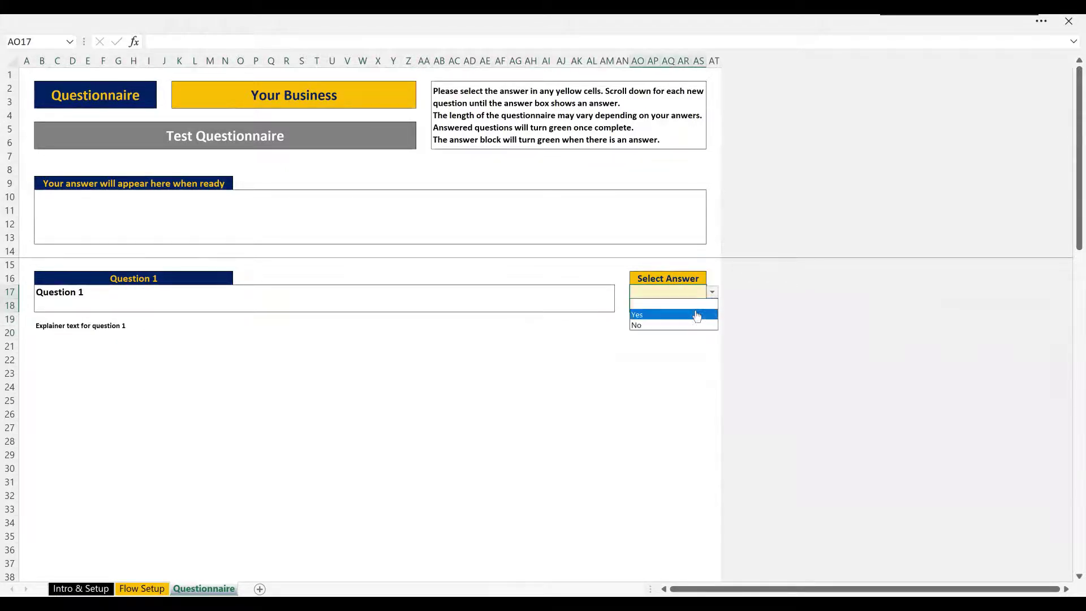
click(696, 315)
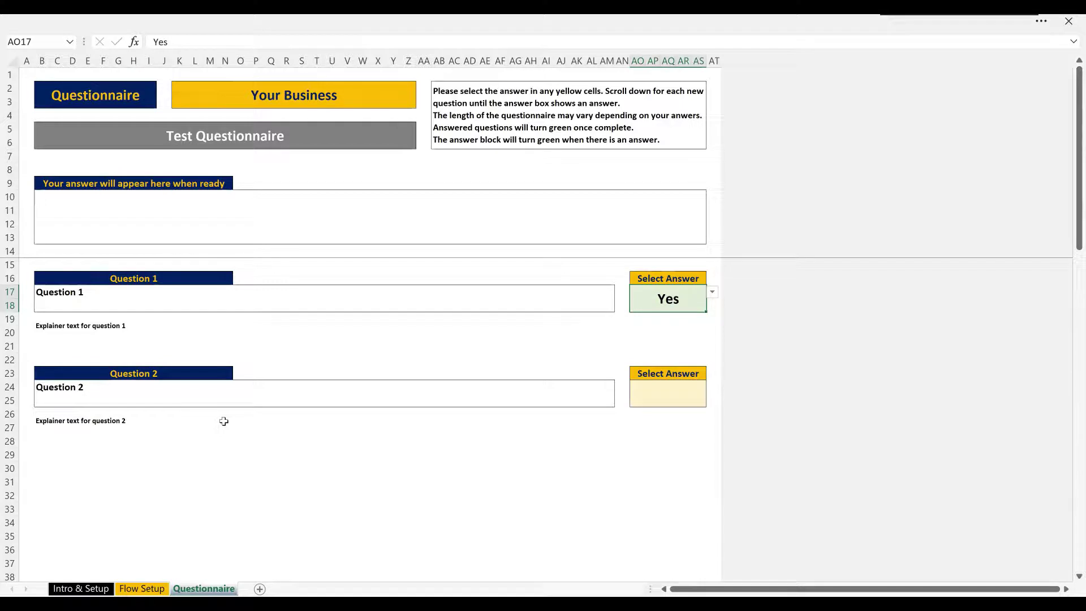
Change the answer to Question 1 to No and check which question follows it.
click(712, 293)
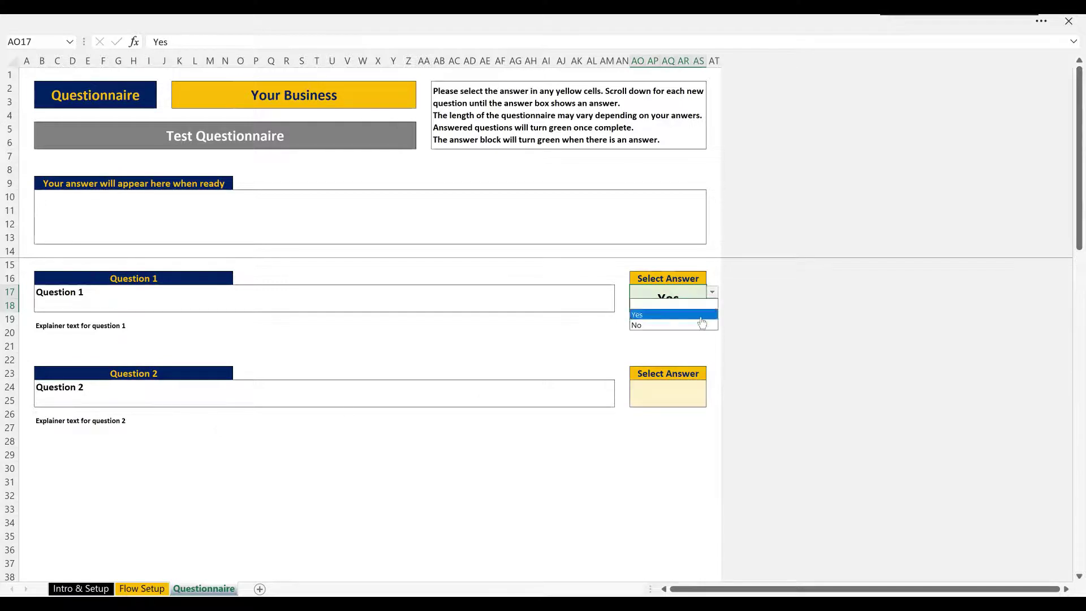
click(701, 325)
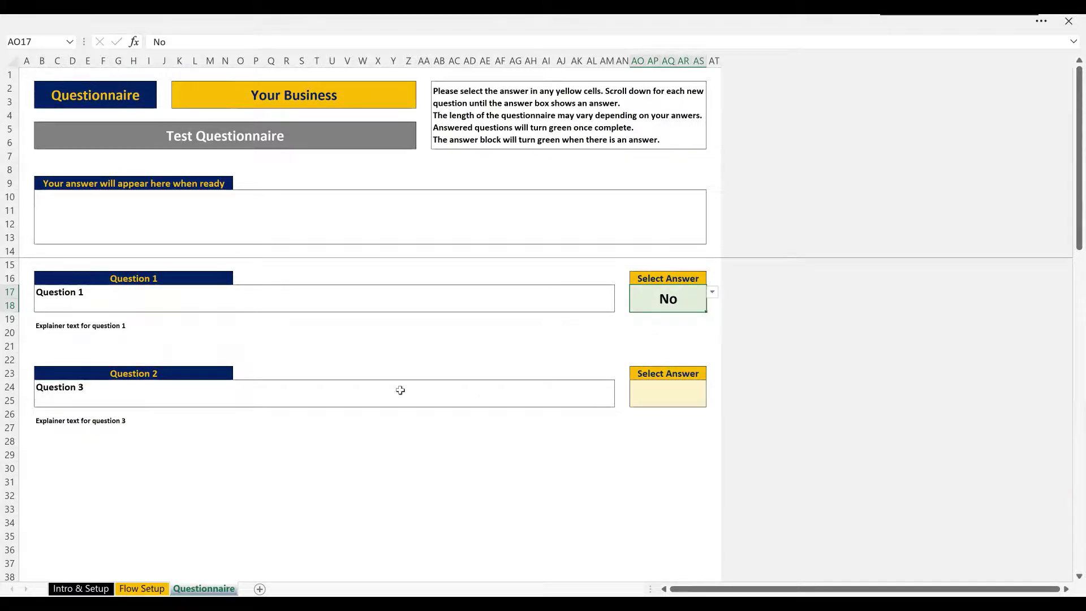
click(146, 282)
click(150, 376)
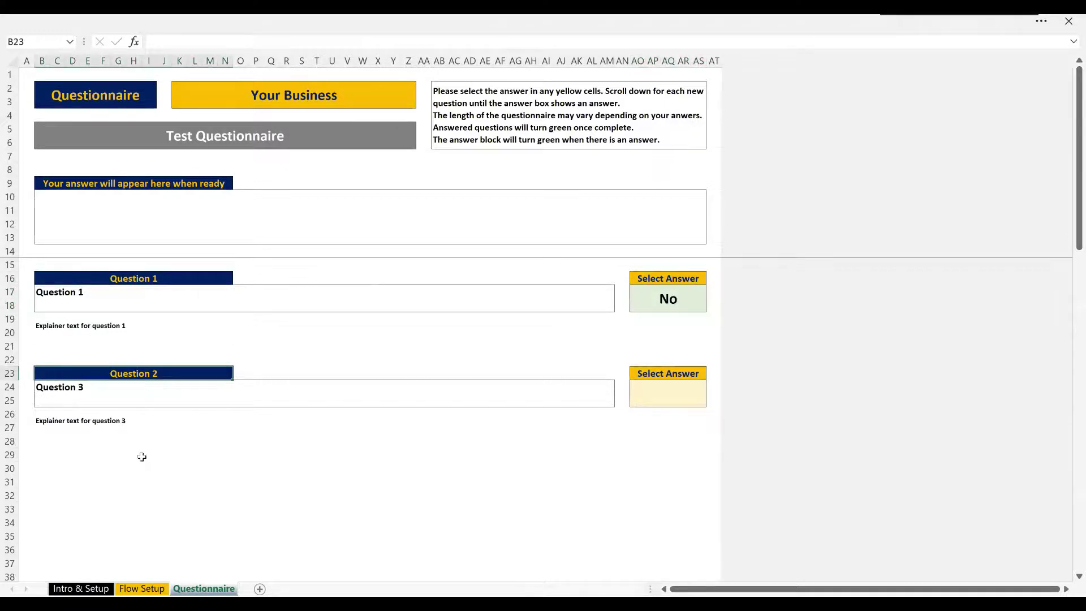
click(58, 390)
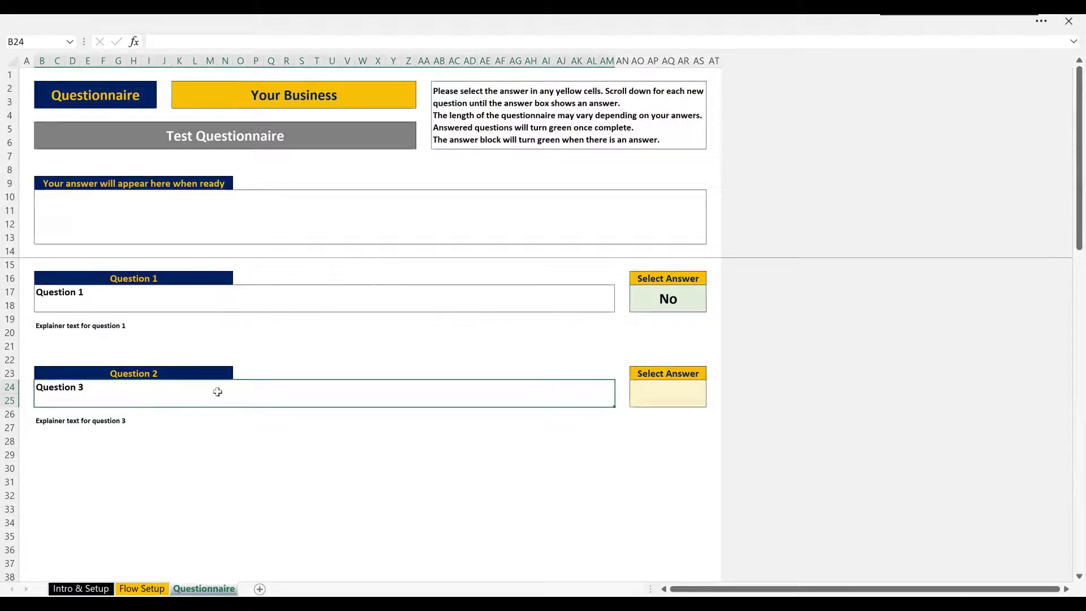
Answer the follow-up question Yes and switch it to No to compare the resulting solutions.
click(644, 385)
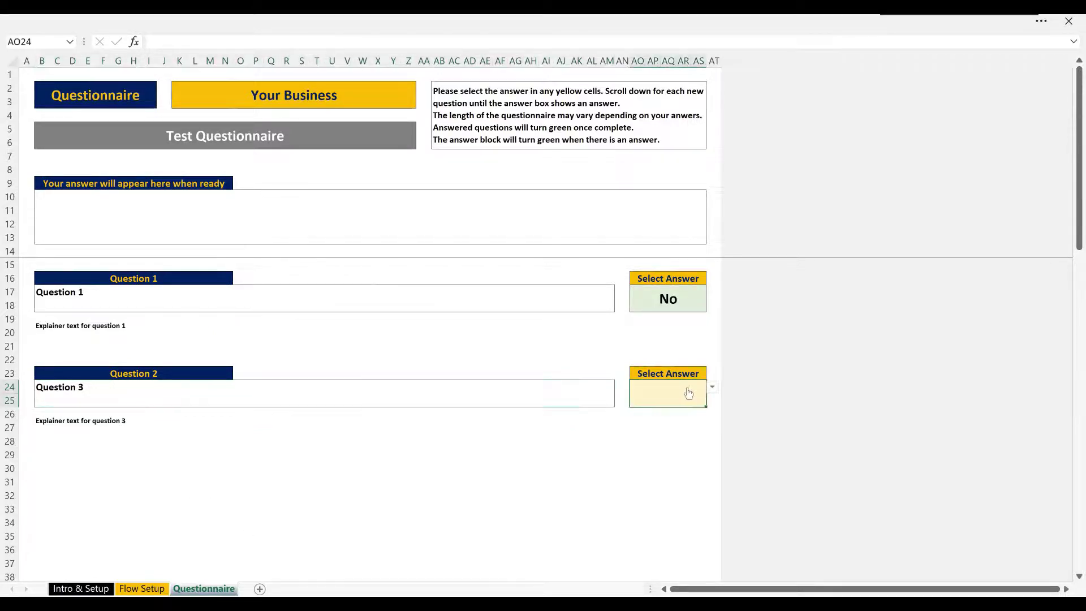
click(711, 388)
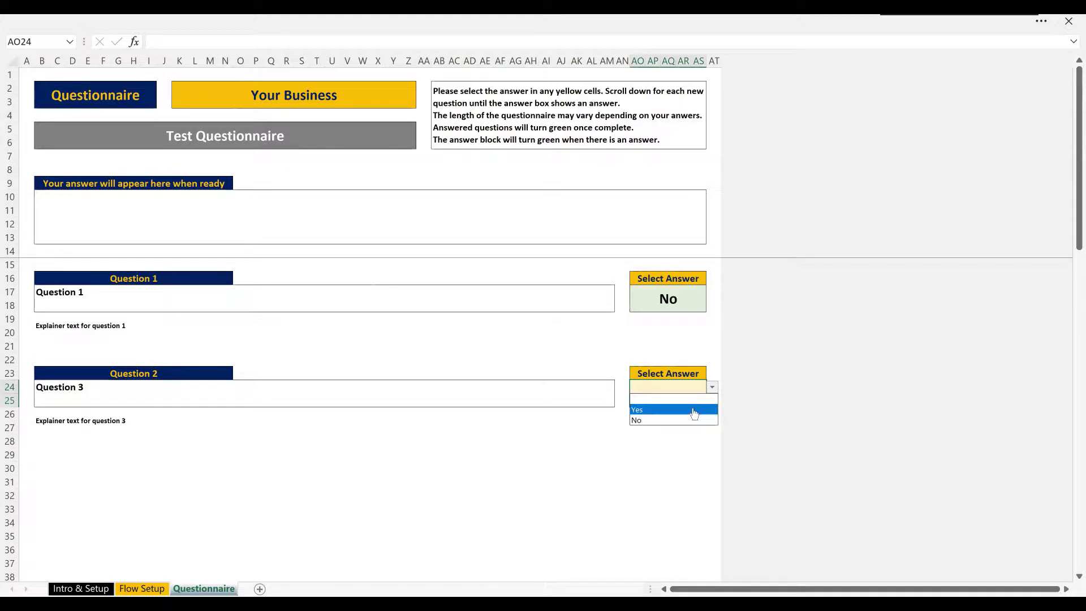
click(694, 411)
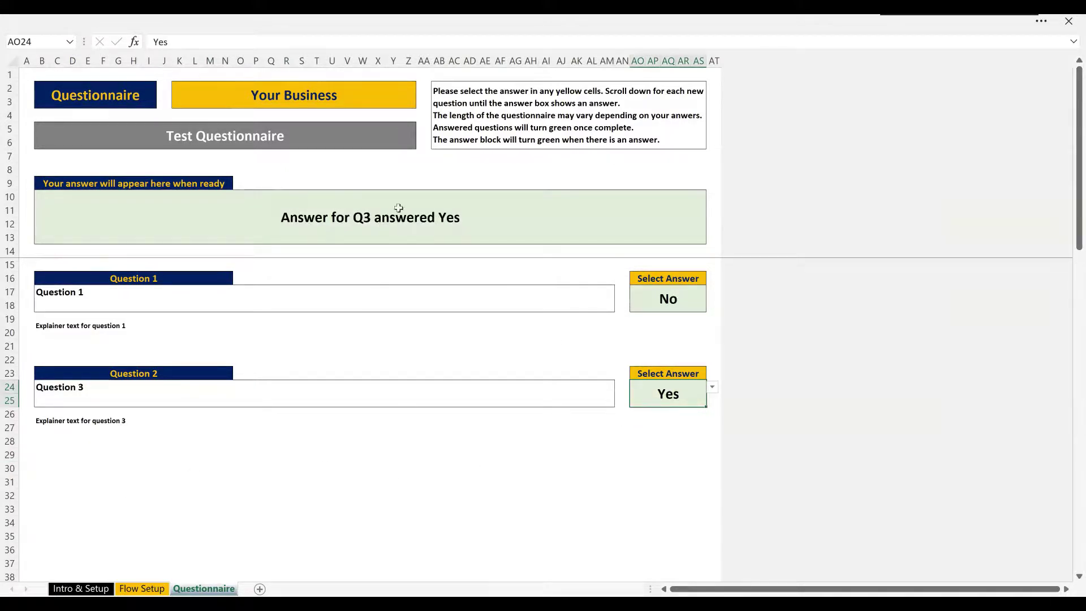
click(712, 387)
click(689, 421)
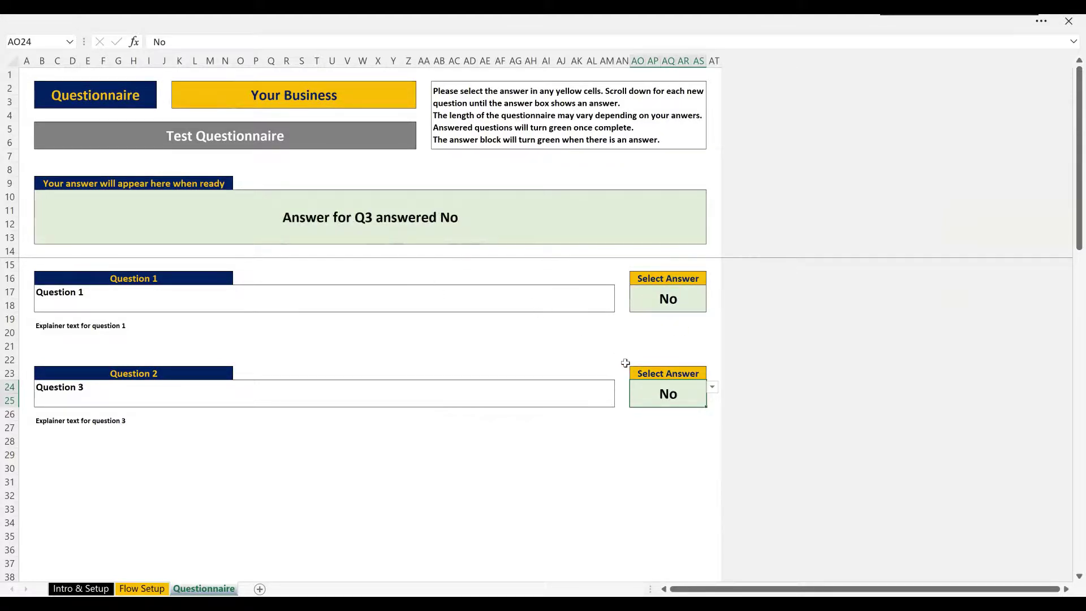
Clear the answers to the follow-up question and Question 1, and return to cell A1.
key(BackSpace)
key(Return)
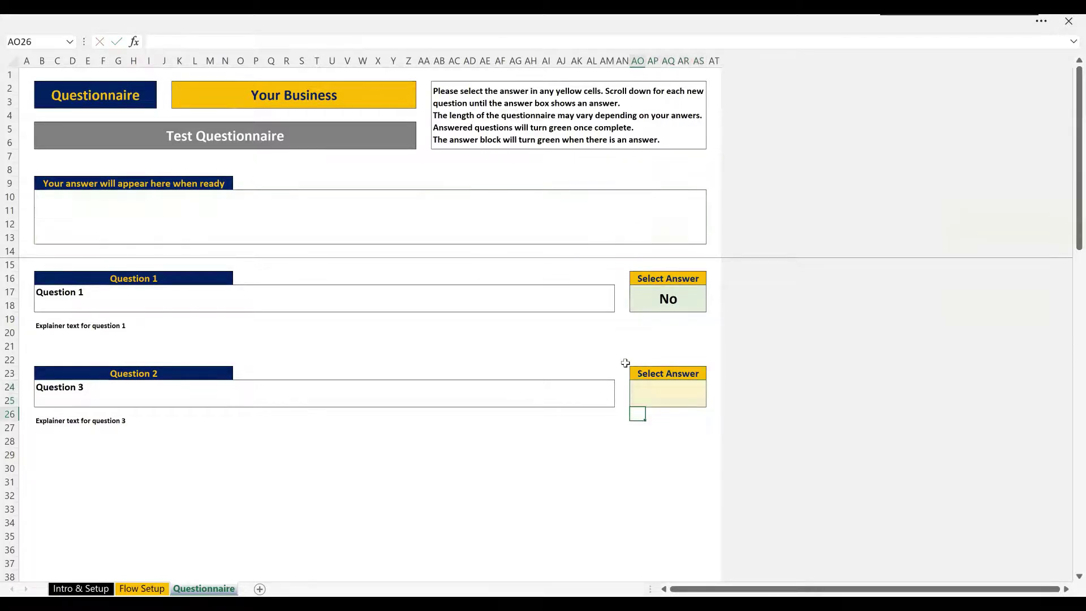
key(Up)
key(Up)
key(Up)
key(Up)
key(Up)
key(Up)
key(Up)
key(BackSpace)
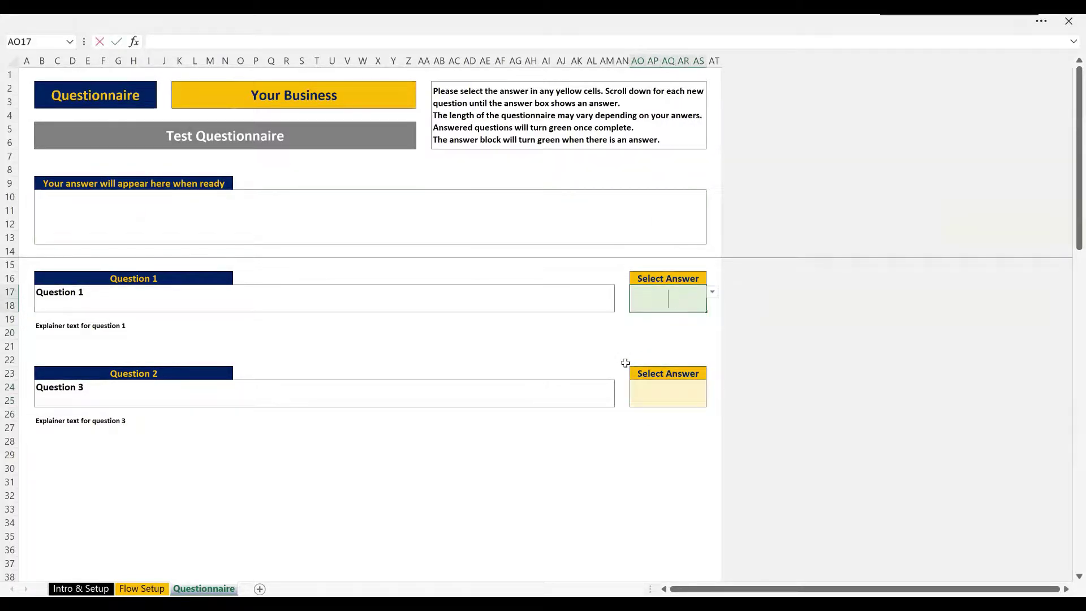
key(Return)
key(Up)
key(Up)
key(Up)
key(Up)
key(Up)
key(Up)
key(Up)
key(Up)
key(Up)
key(Up)
key(Up)
key(Up)
key(Up)
key(Up)
key(Up)
key(Up)
key(Up)
key(Home)
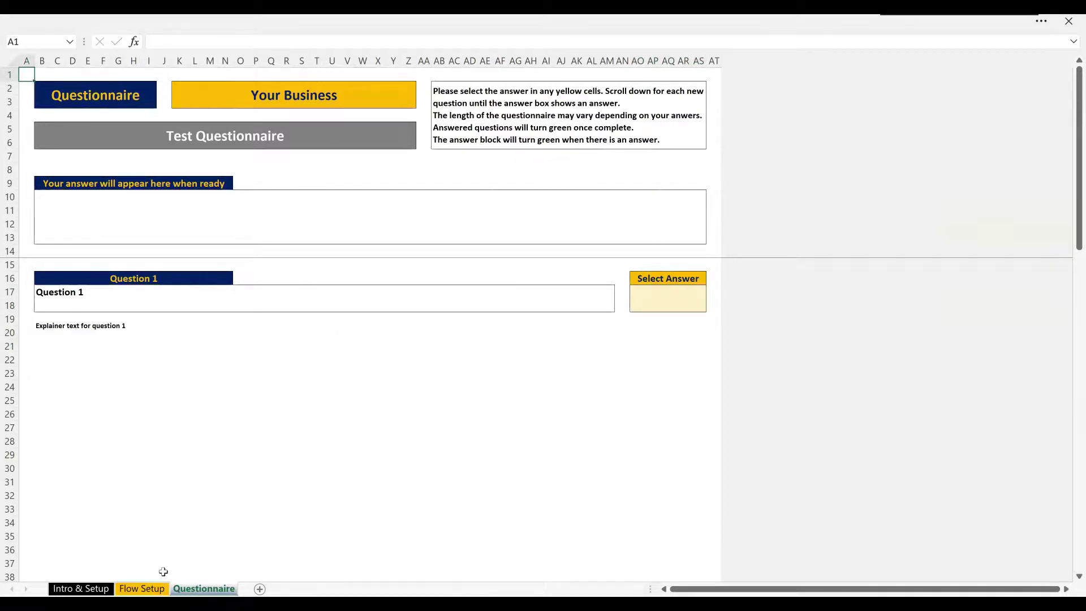
Return to the Flow Setup sheet, set the ribbon to always show and bring up the Review commands.
click(141, 588)
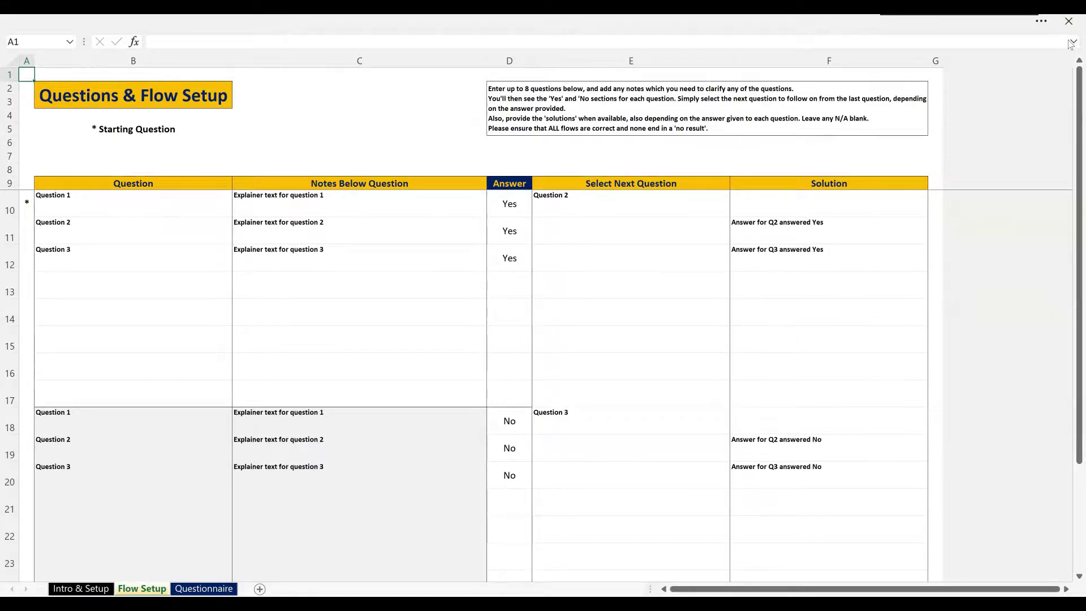
click(1041, 21)
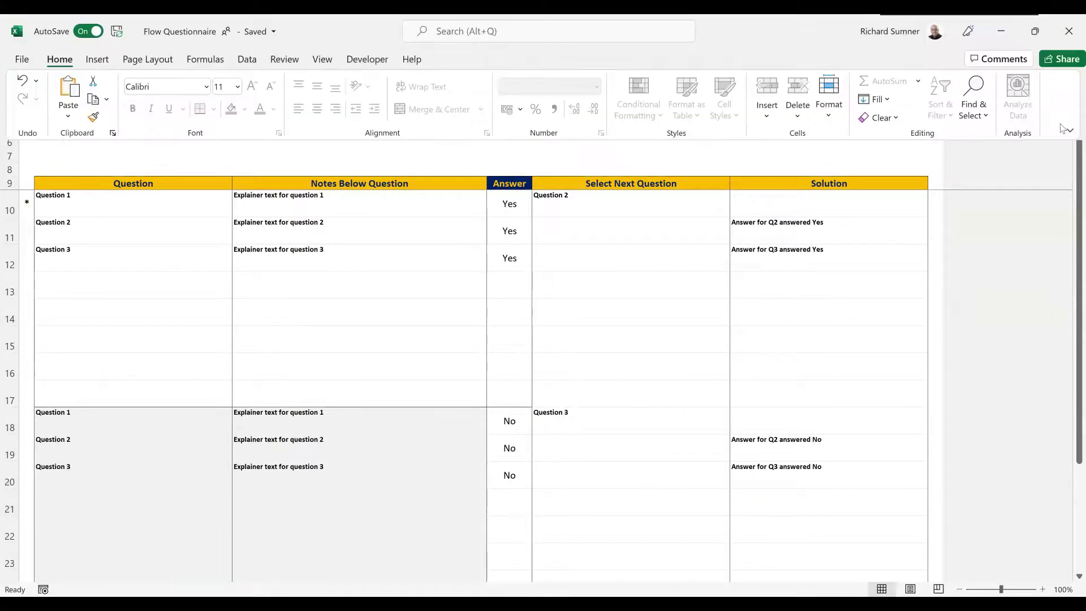
click(1069, 132)
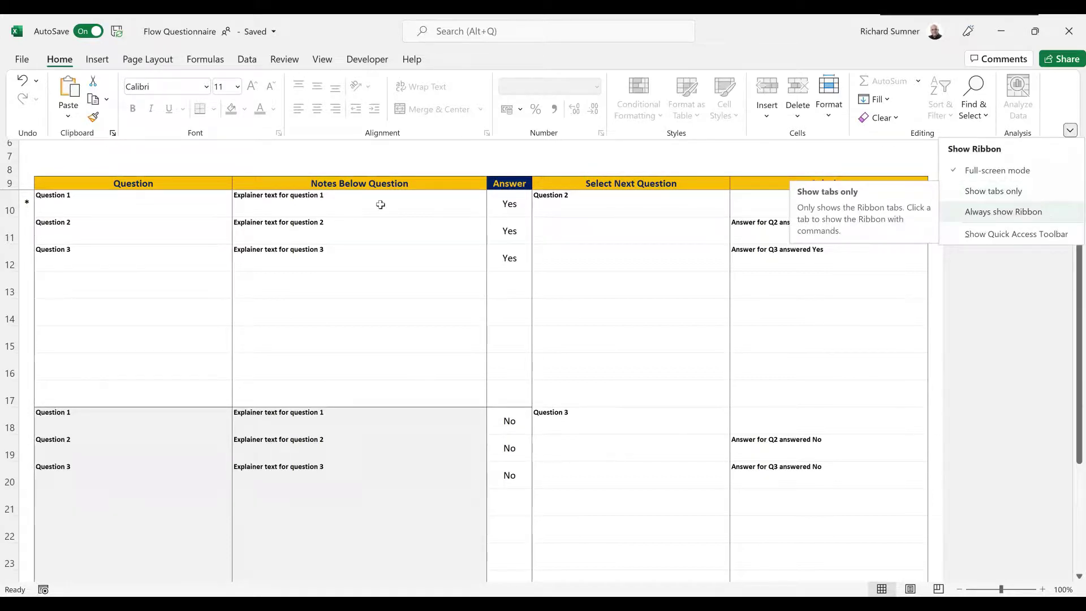
key(Return)
click(284, 60)
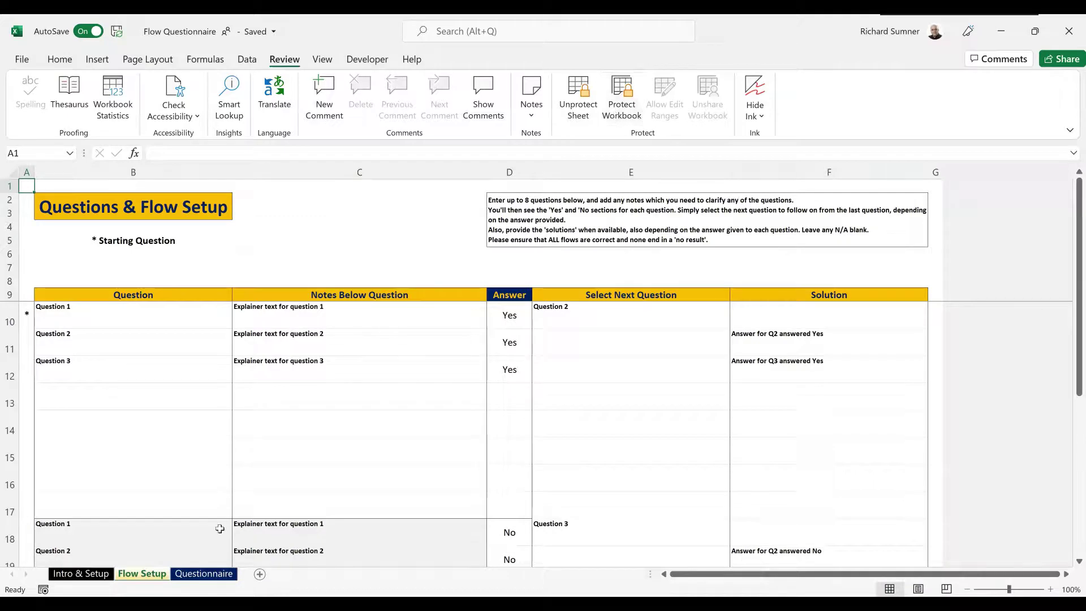
Hide the Flow Setup and Intro & Setup sheets so only the Questionnaire sheet remains.
right_click(134, 576)
click(168, 521)
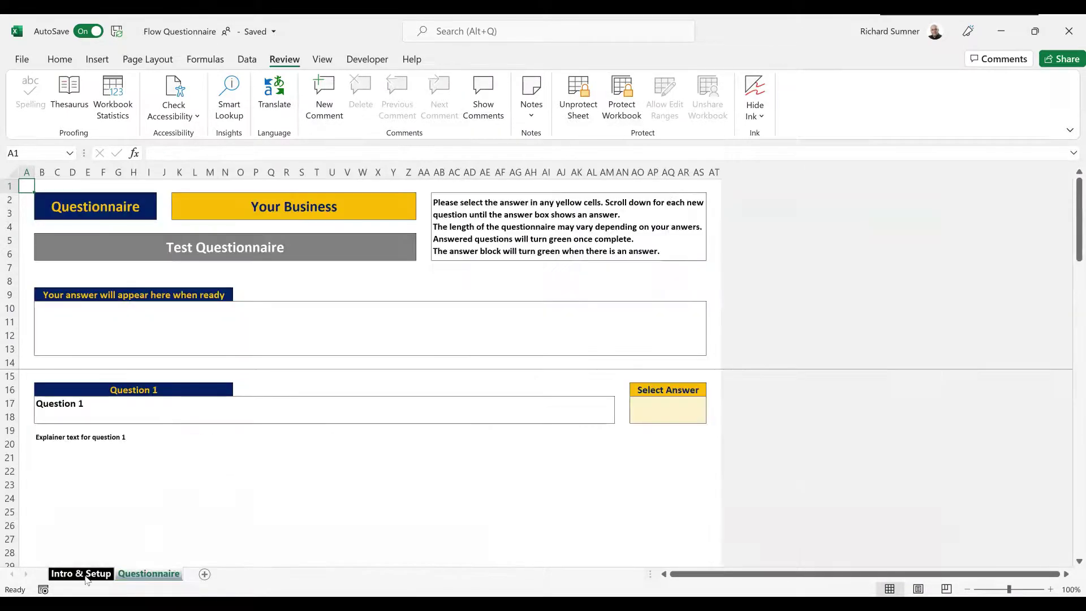
click(64, 573)
right_click(86, 575)
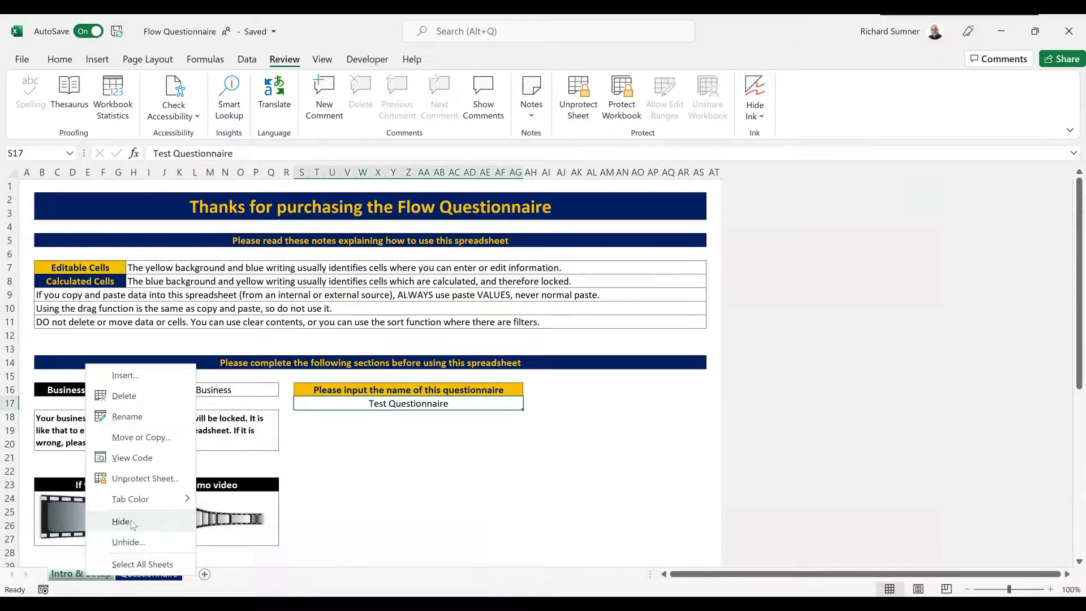
click(132, 521)
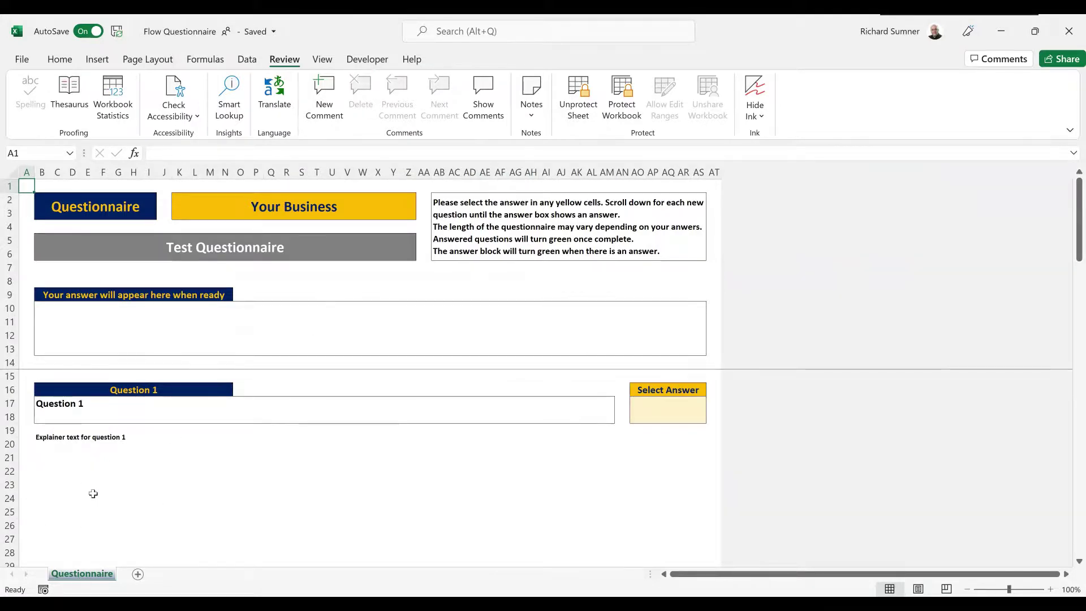
Unhide the Intro & Setup and Flow Setup sheets.
right_click(90, 574)
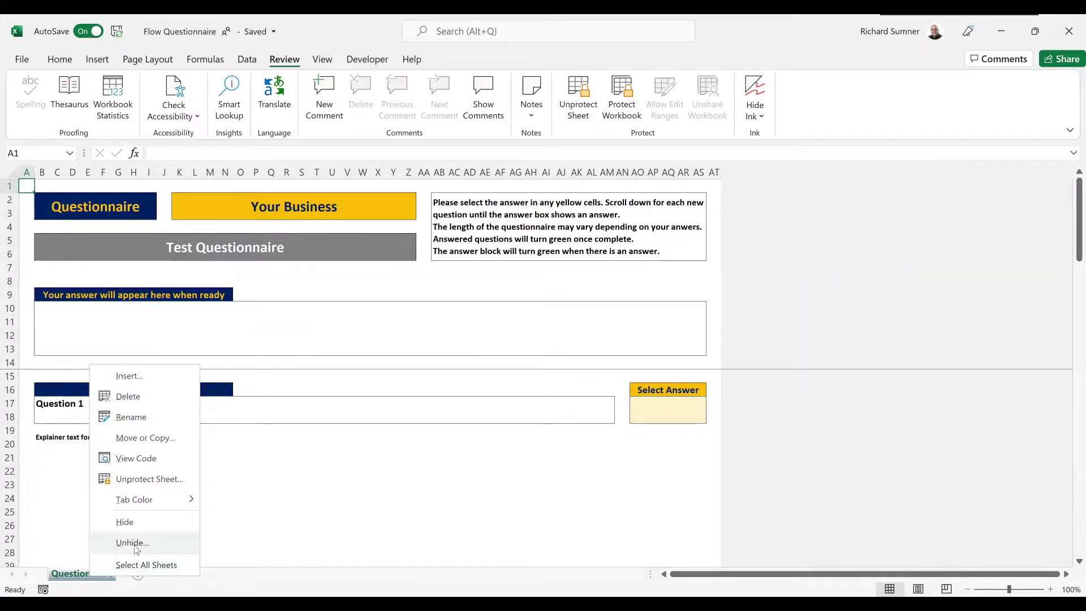
click(132, 543)
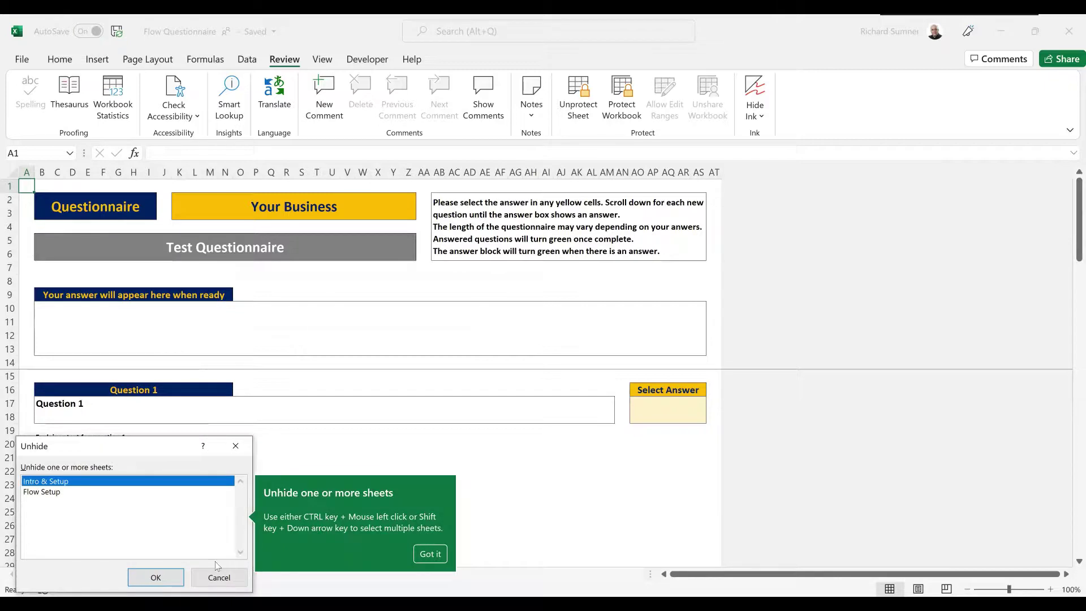
click(430, 554)
click(156, 578)
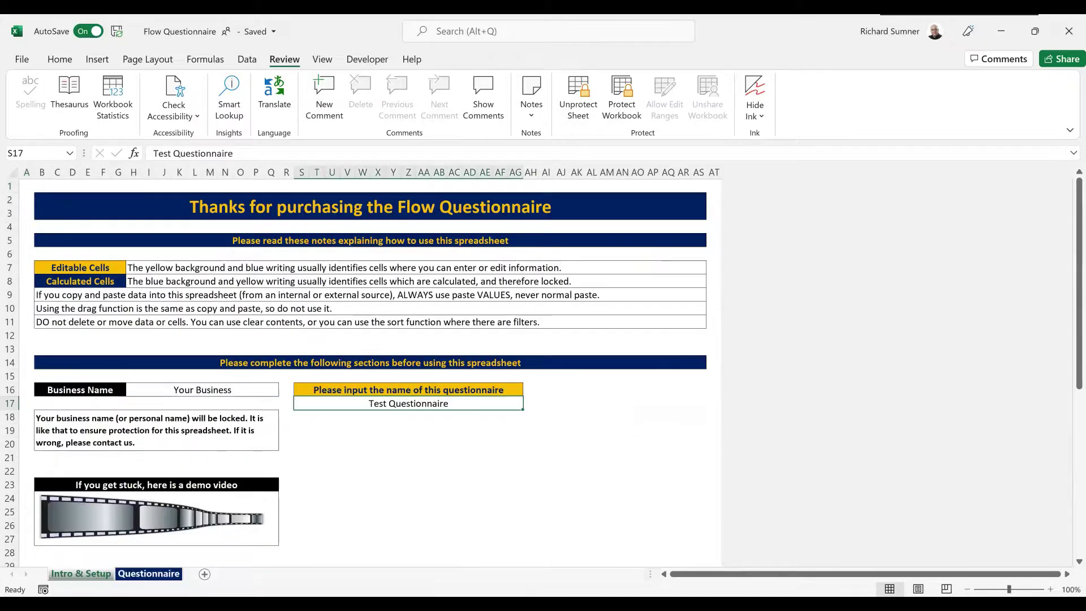
right_click(103, 574)
click(145, 544)
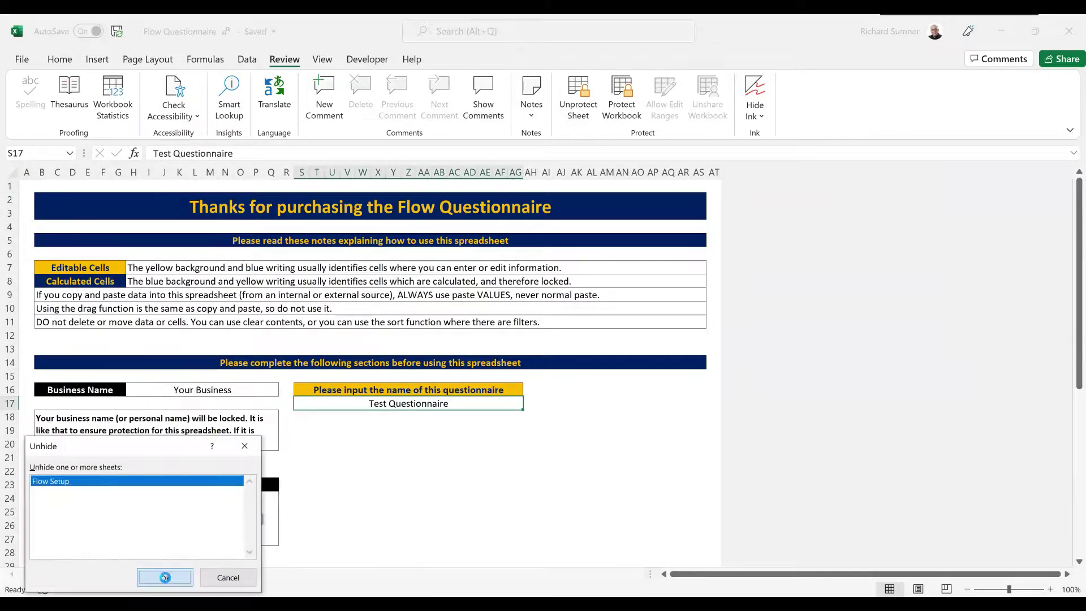
click(165, 578)
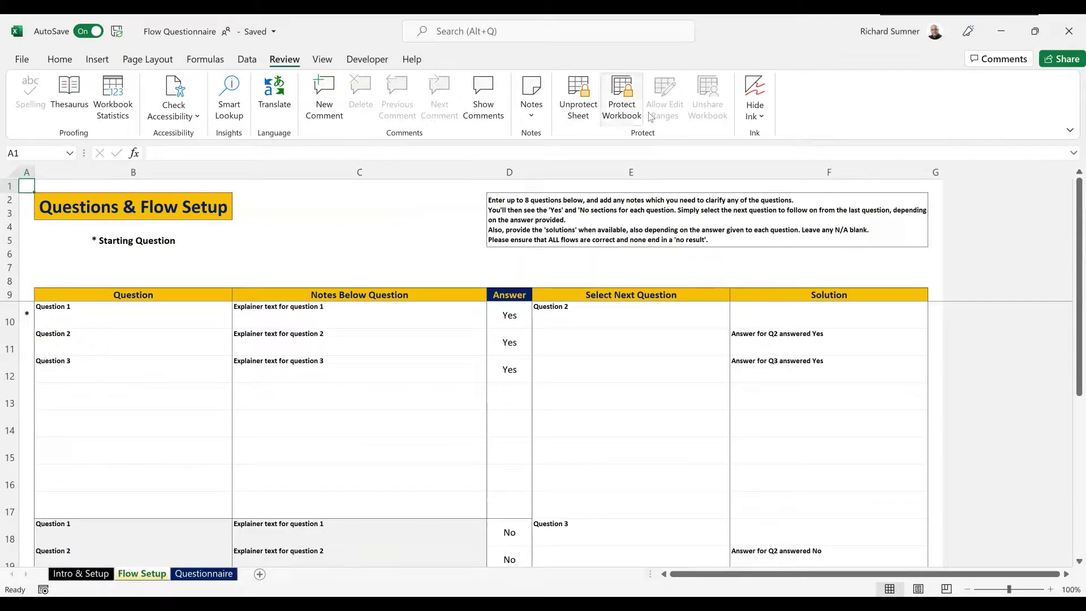
Look over the Questionnaire, Flow Setup and Intro & Setup sheets, ending on Flow Setup.
click(204, 573)
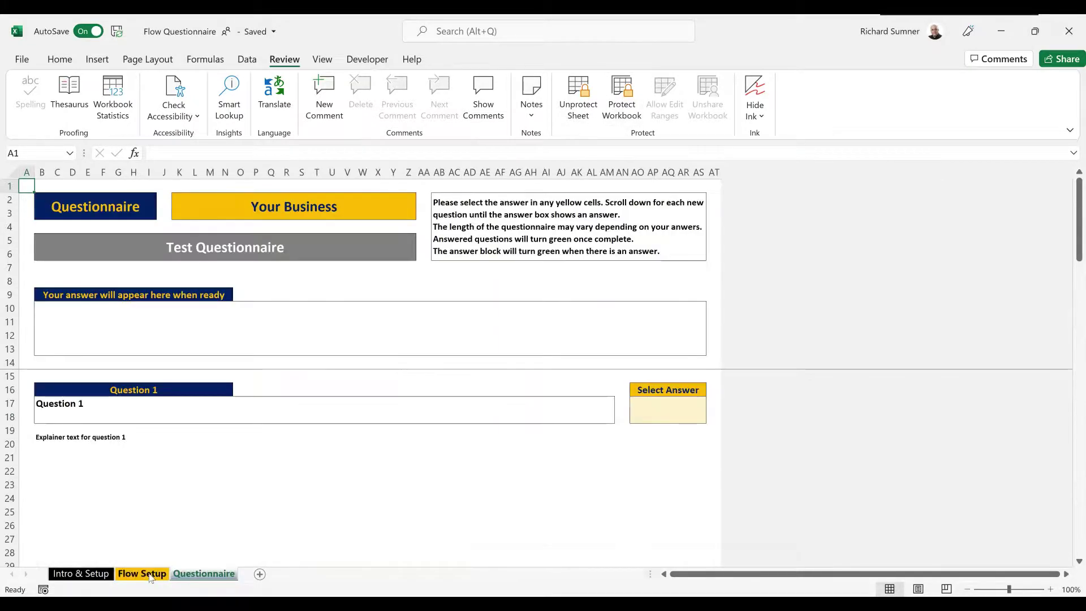
click(150, 575)
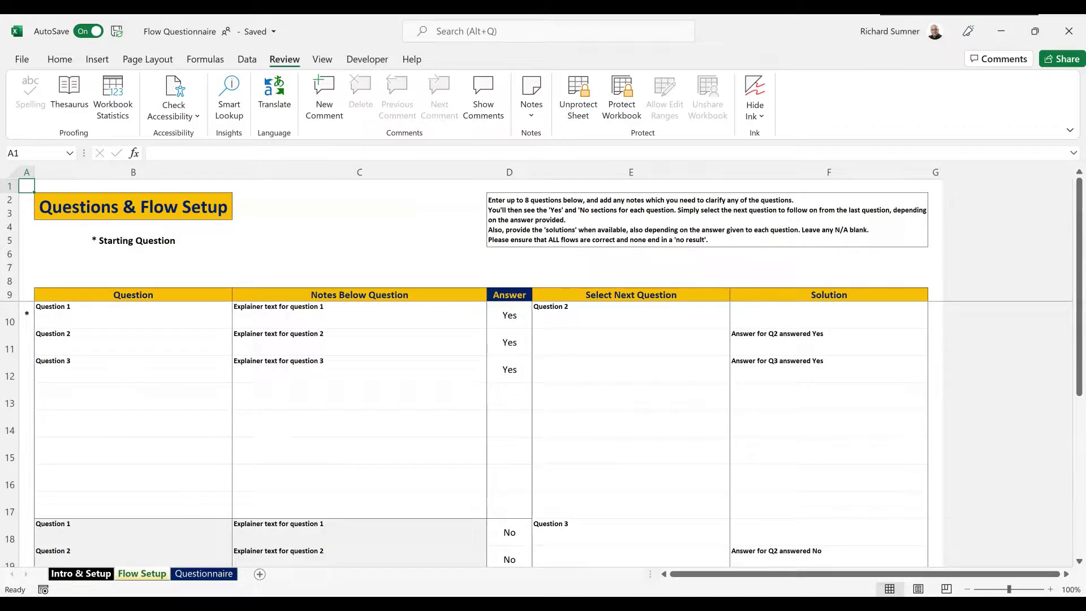
click(81, 573)
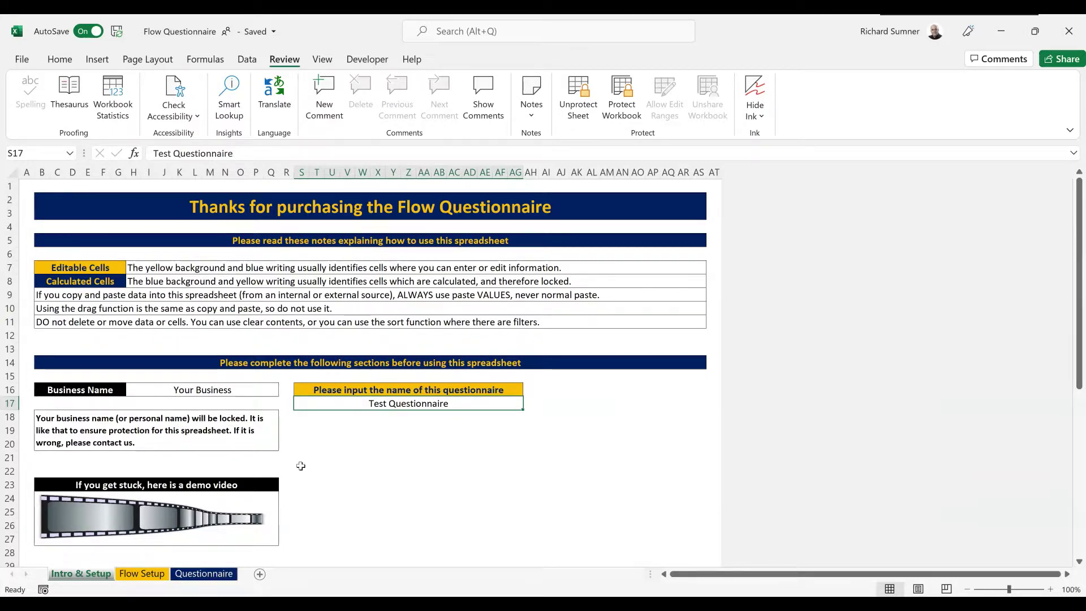
click(163, 575)
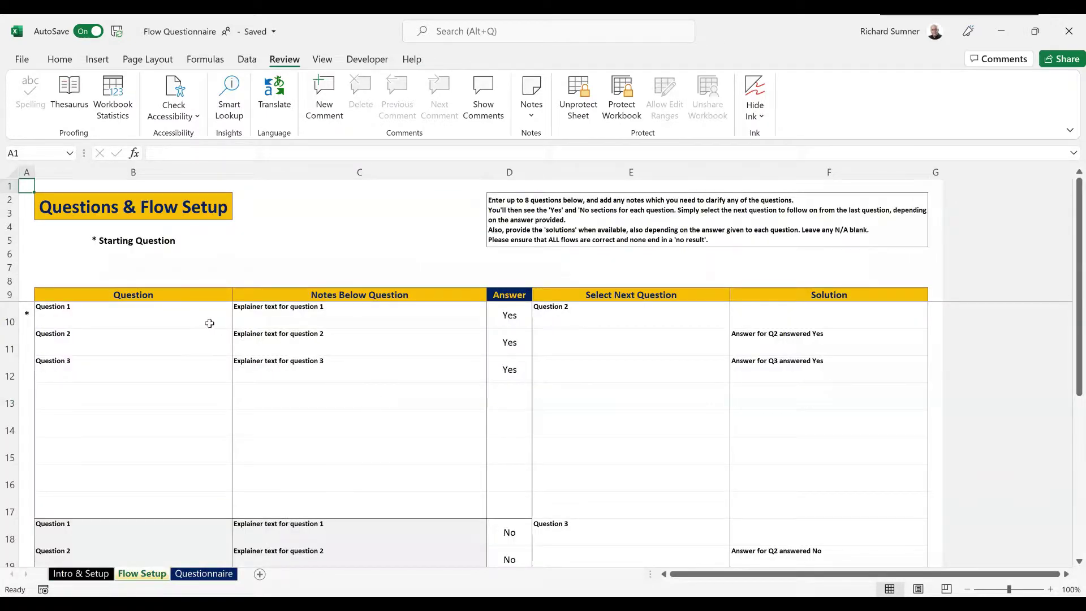
Review the Question 1 row in Flow Setup: its question, explainer note, next-question options and solution cell.
drag(192, 320, 509, 311)
click(439, 317)
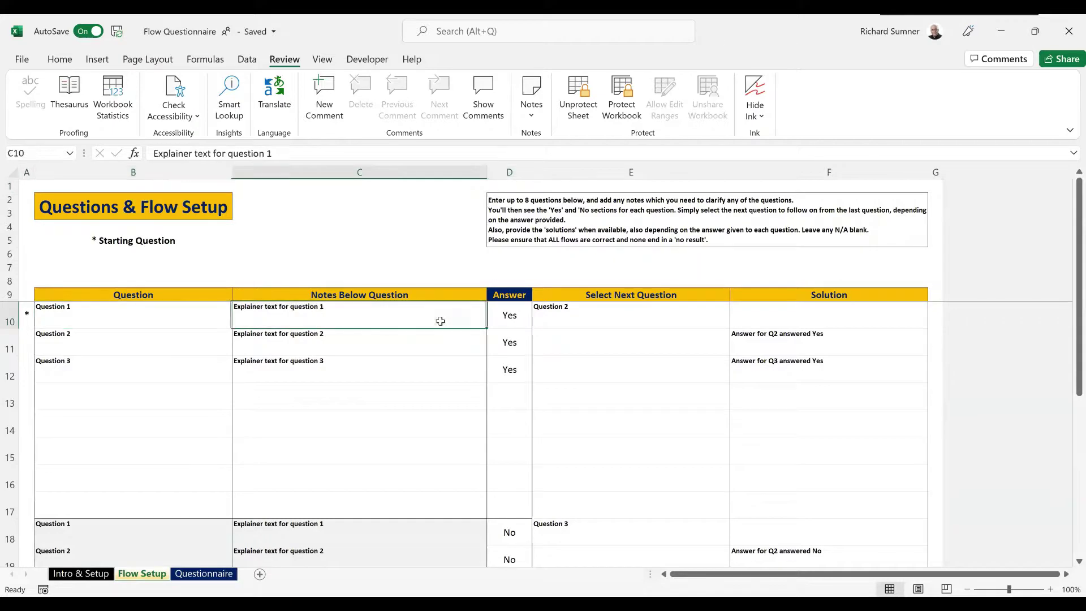
click(190, 320)
click(723, 321)
click(735, 322)
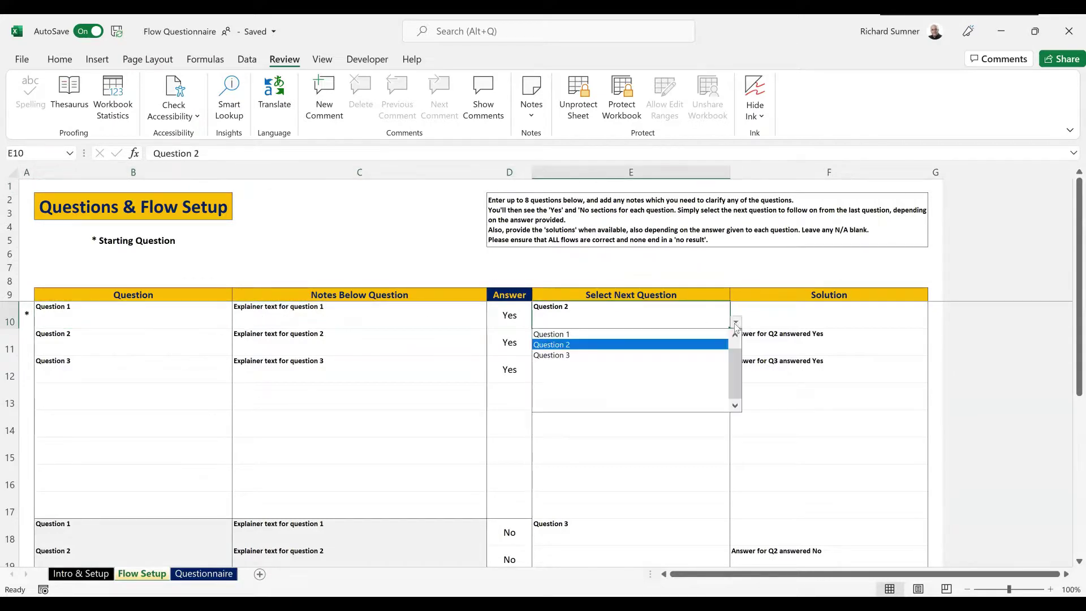
click(754, 320)
click(759, 315)
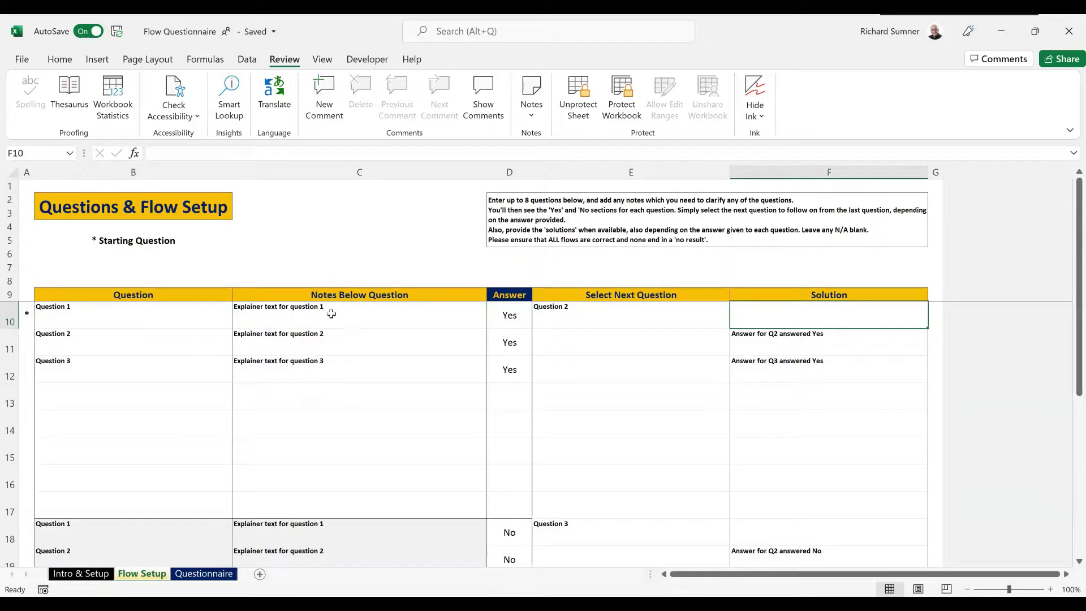
click(297, 323)
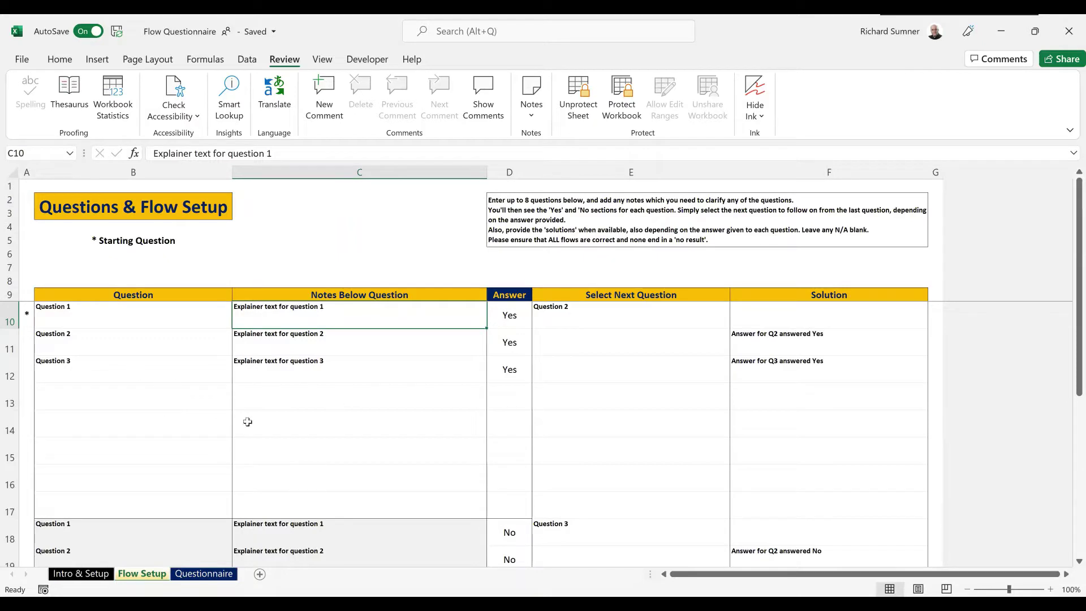
click(26, 187)
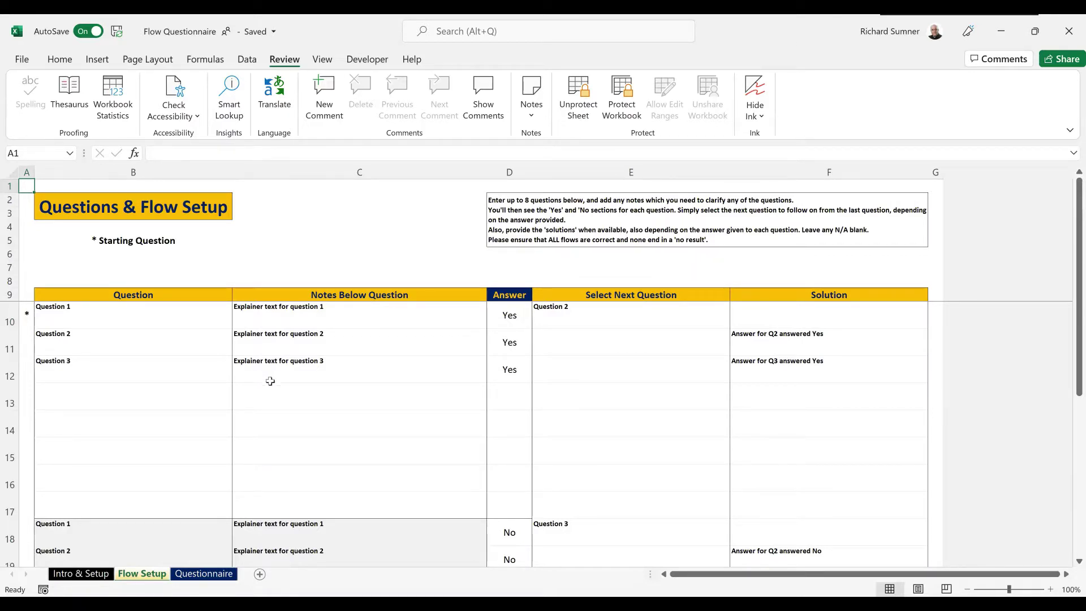
Look over the Questionnaire and Flow Setup sheets again, finishing on the Intro & Setup sheet.
click(226, 573)
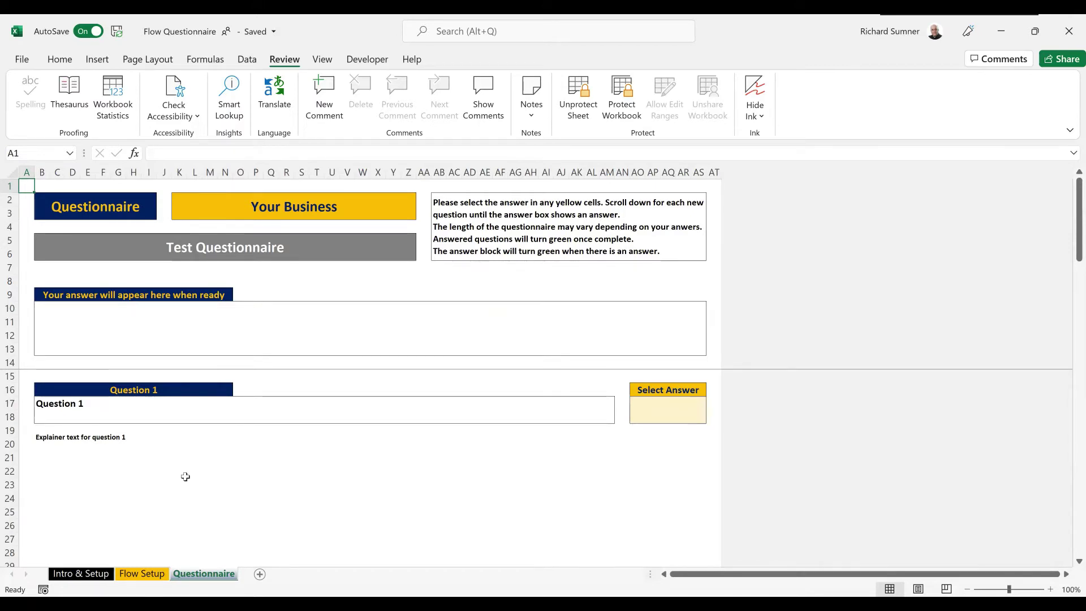
click(141, 574)
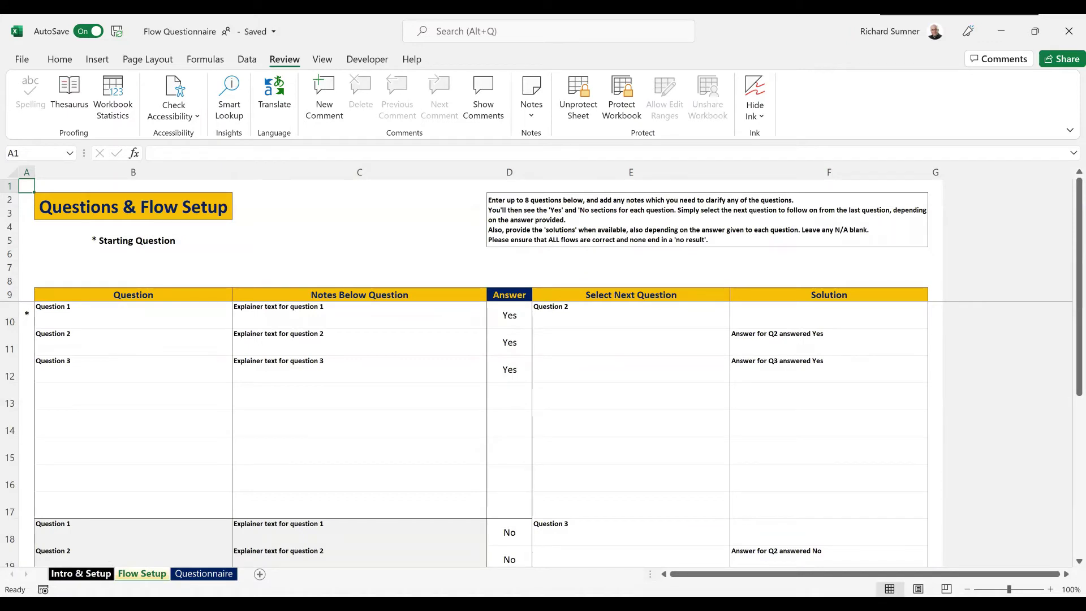
click(82, 574)
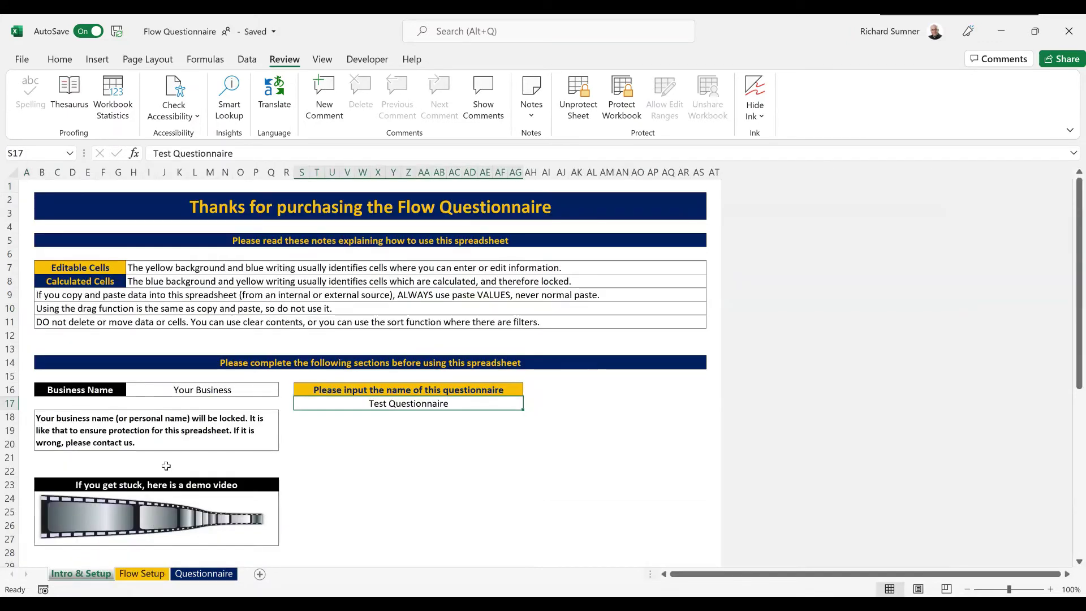